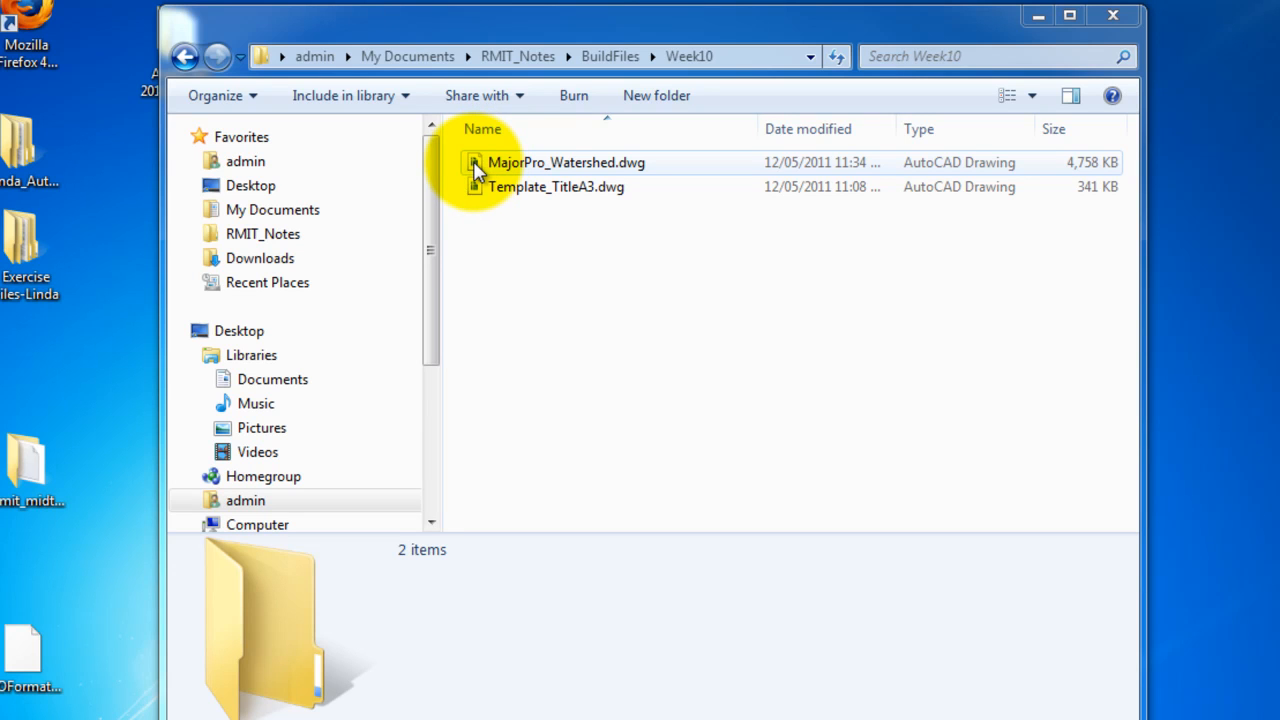
- Open the MajorPro_Watershed.dwg drawing and display its ISO A3 layout
click(476, 166)
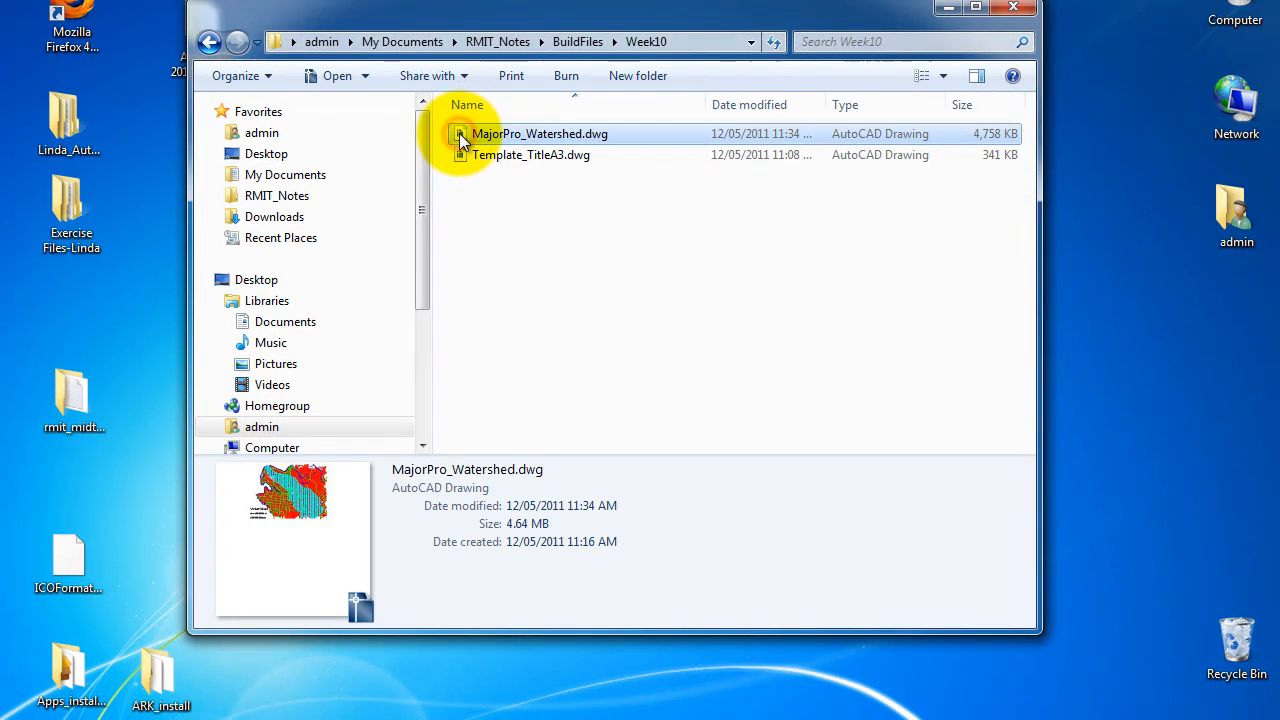
double_click(459, 134)
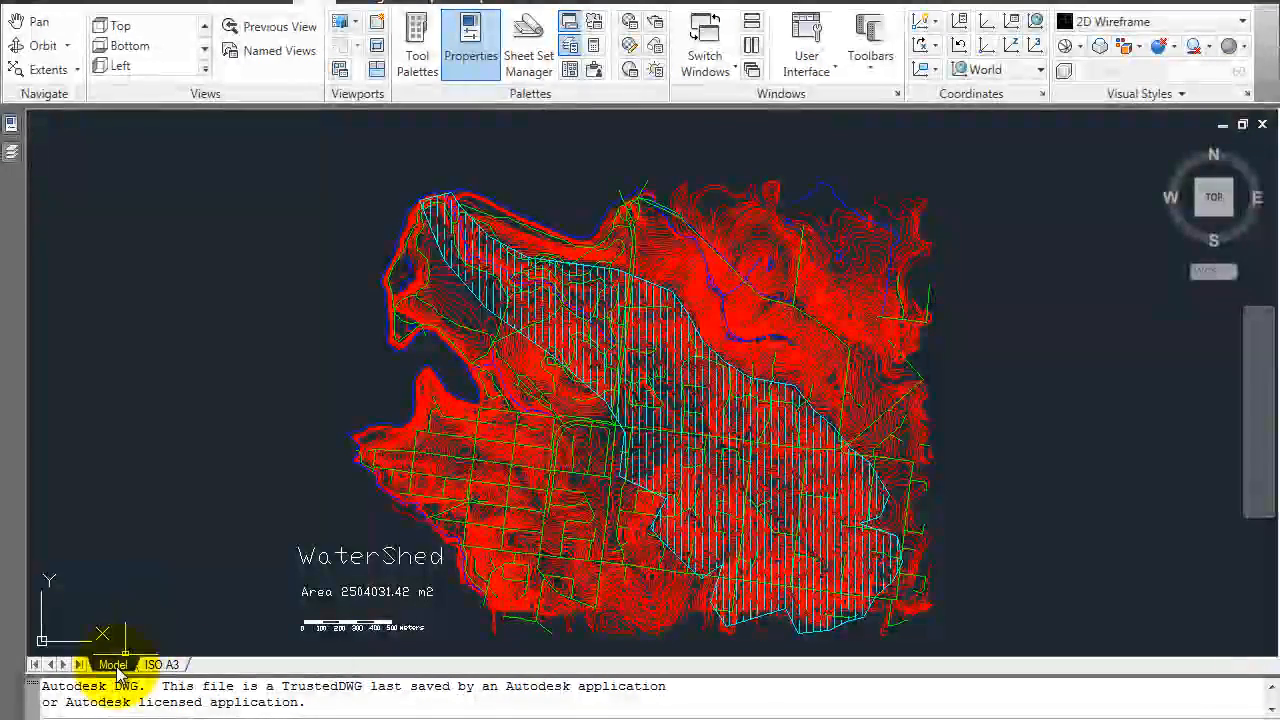
click(168, 666)
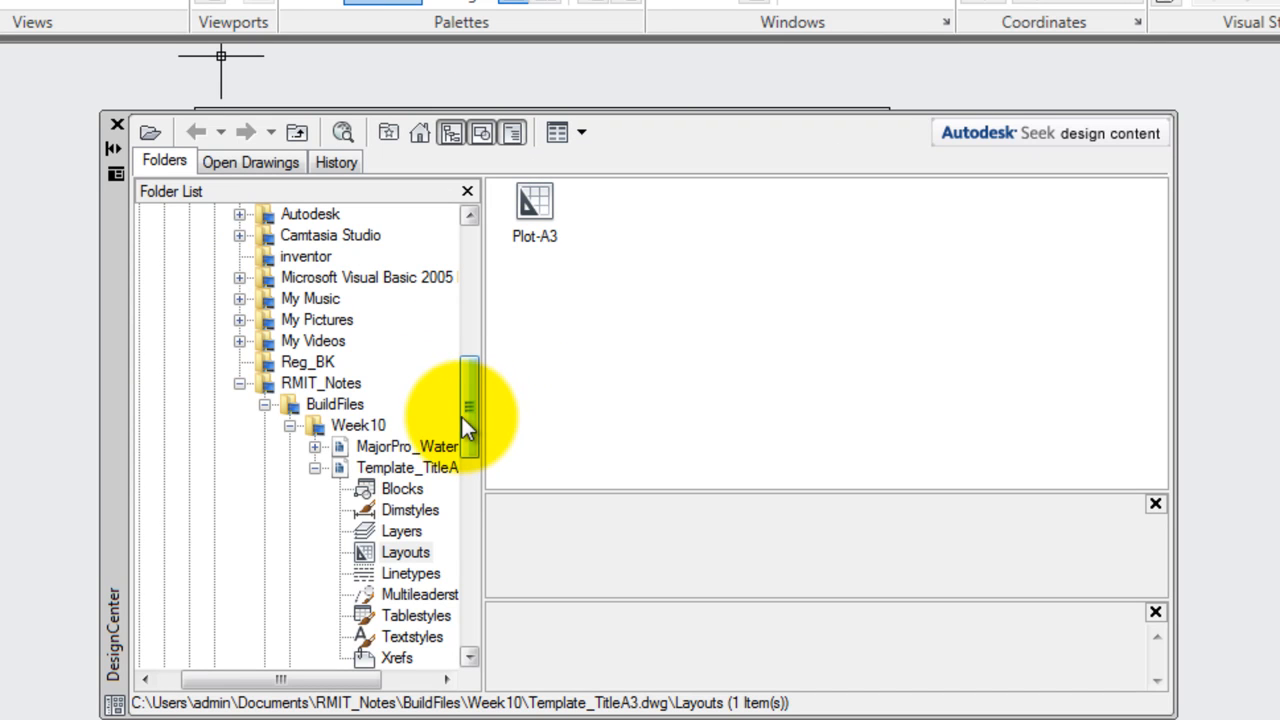
- Import the Plot-A3 layout from Template_TitleA3.dwg in the Week10 folder using DesignCenter, then close DesignCenter
mouse_move(469, 405)
mouse_down()
mouse_move(476, 304)
mouse_move(476, 413)
mouse_up()
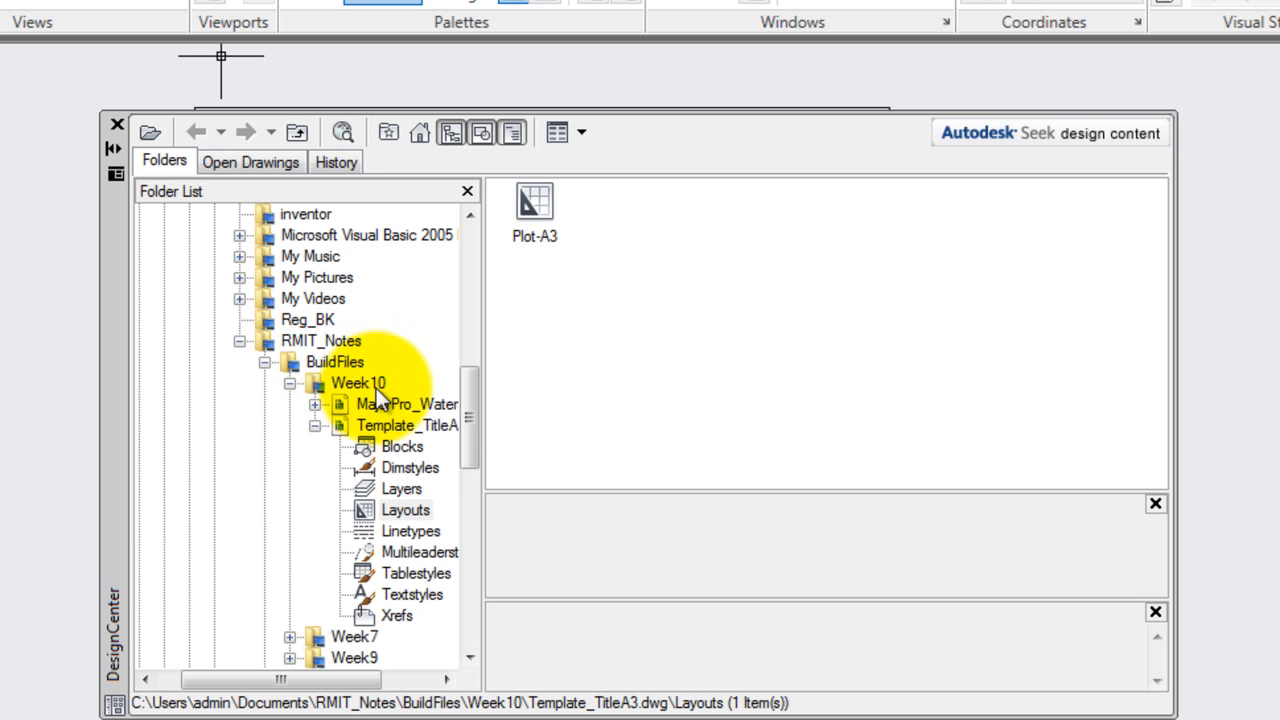
drag(473, 418, 470, 433)
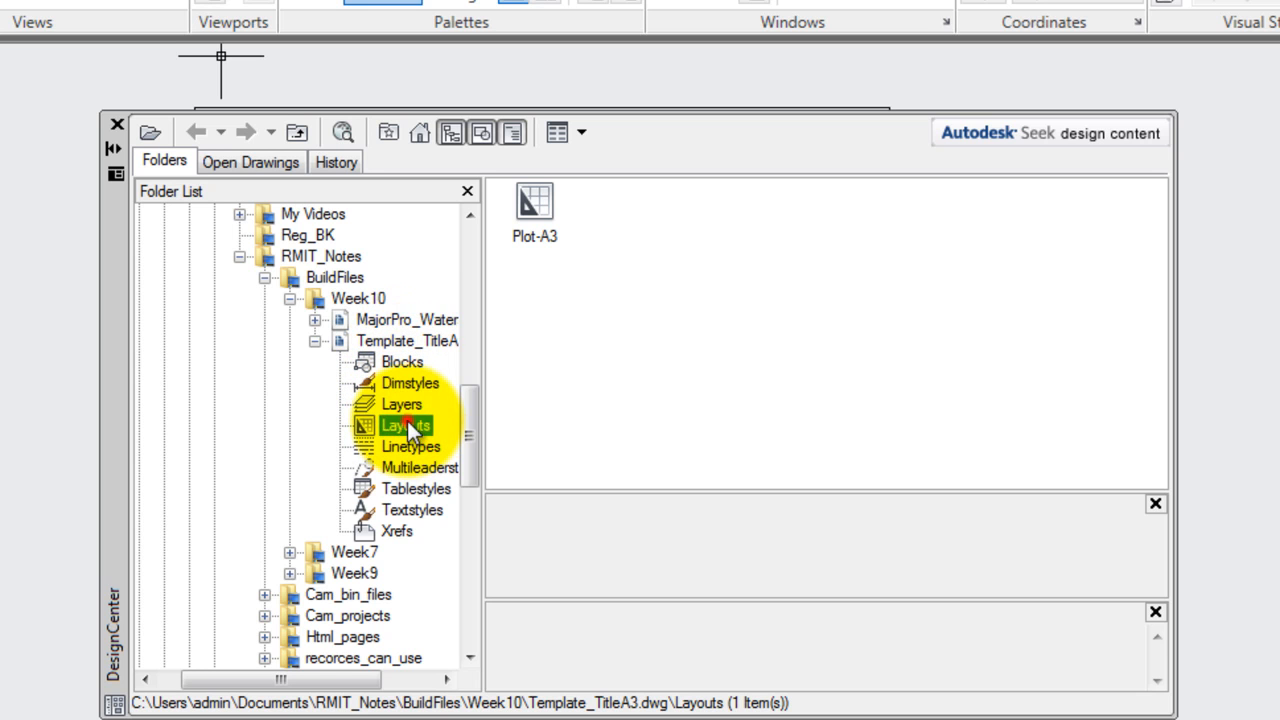
click(386, 342)
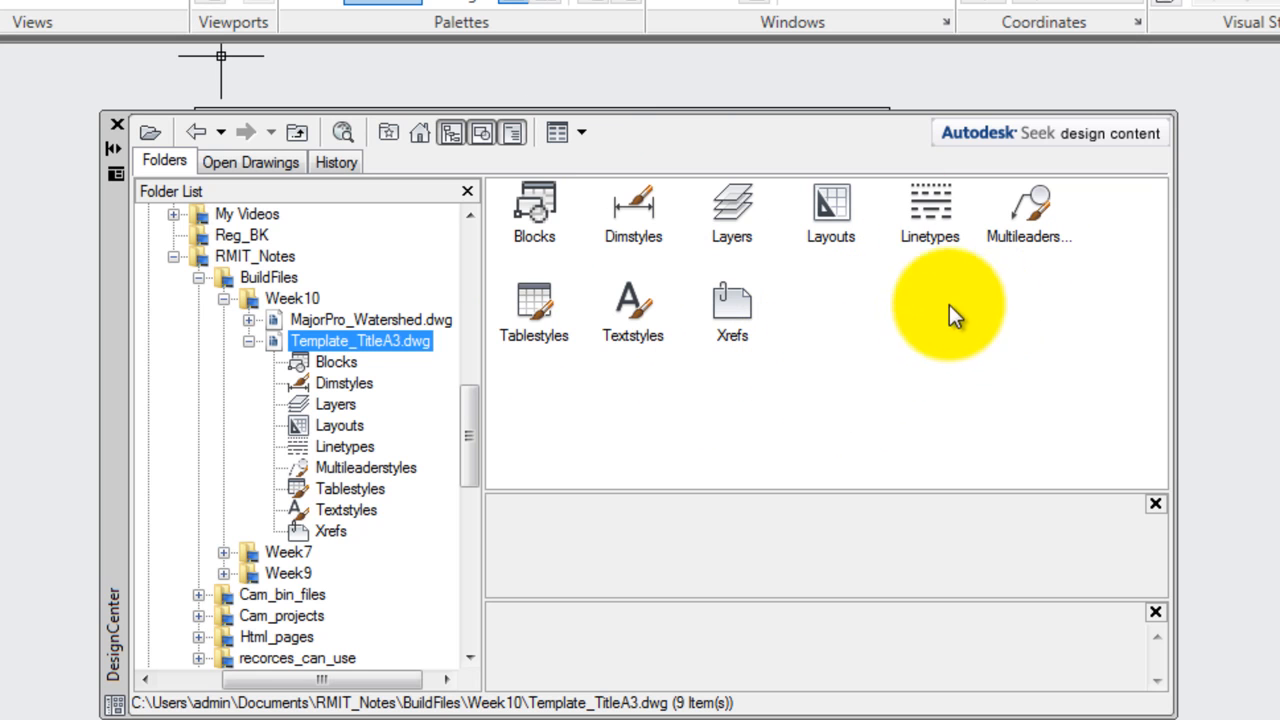
click(340, 425)
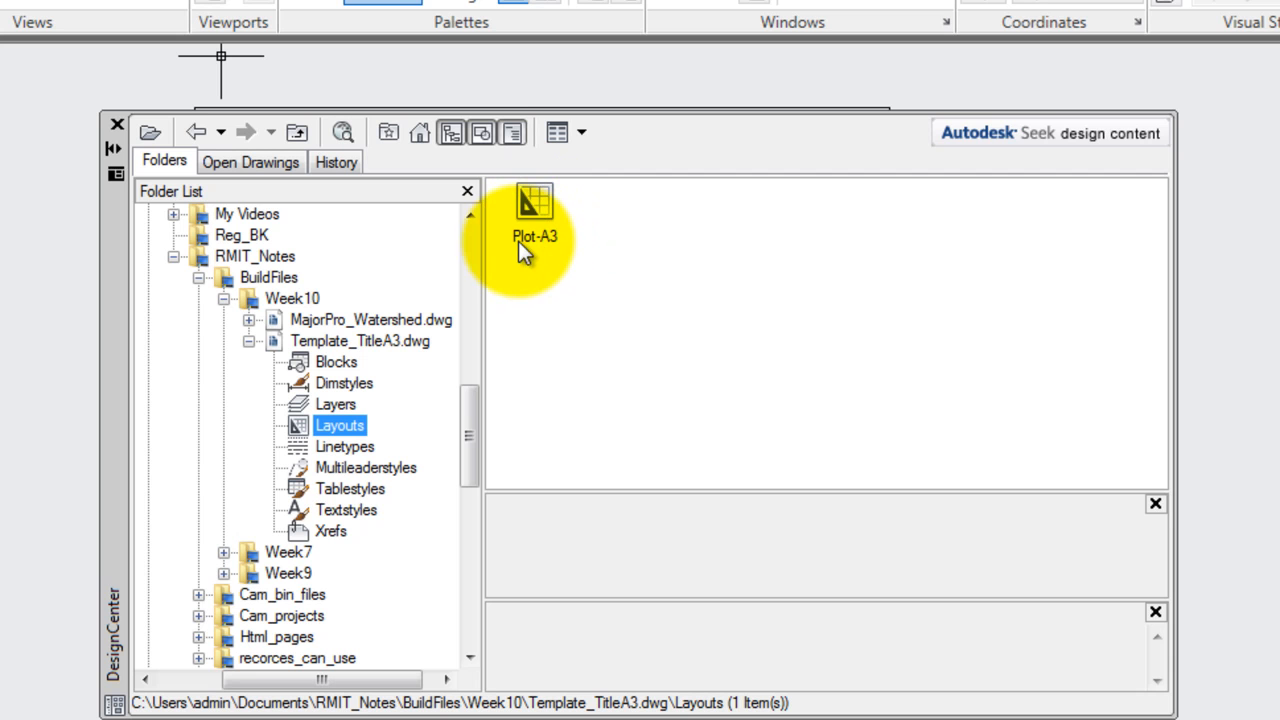
click(535, 205)
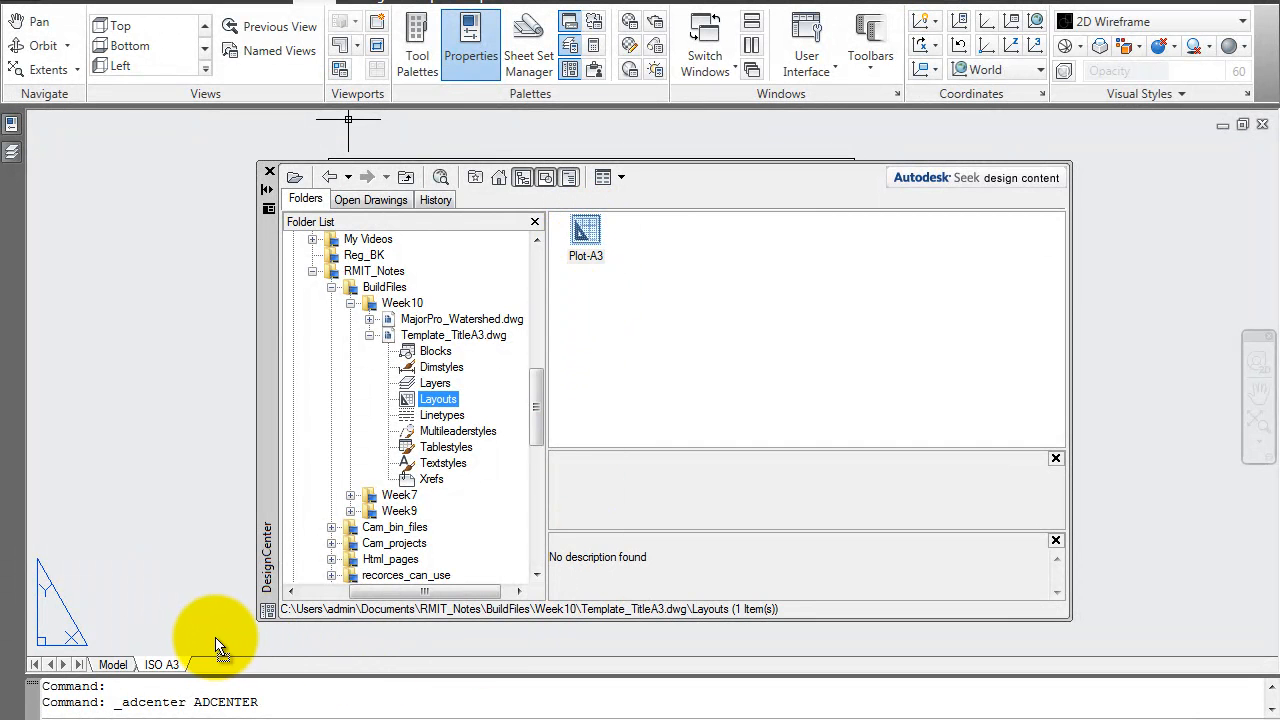
drag(216, 638, 217, 638)
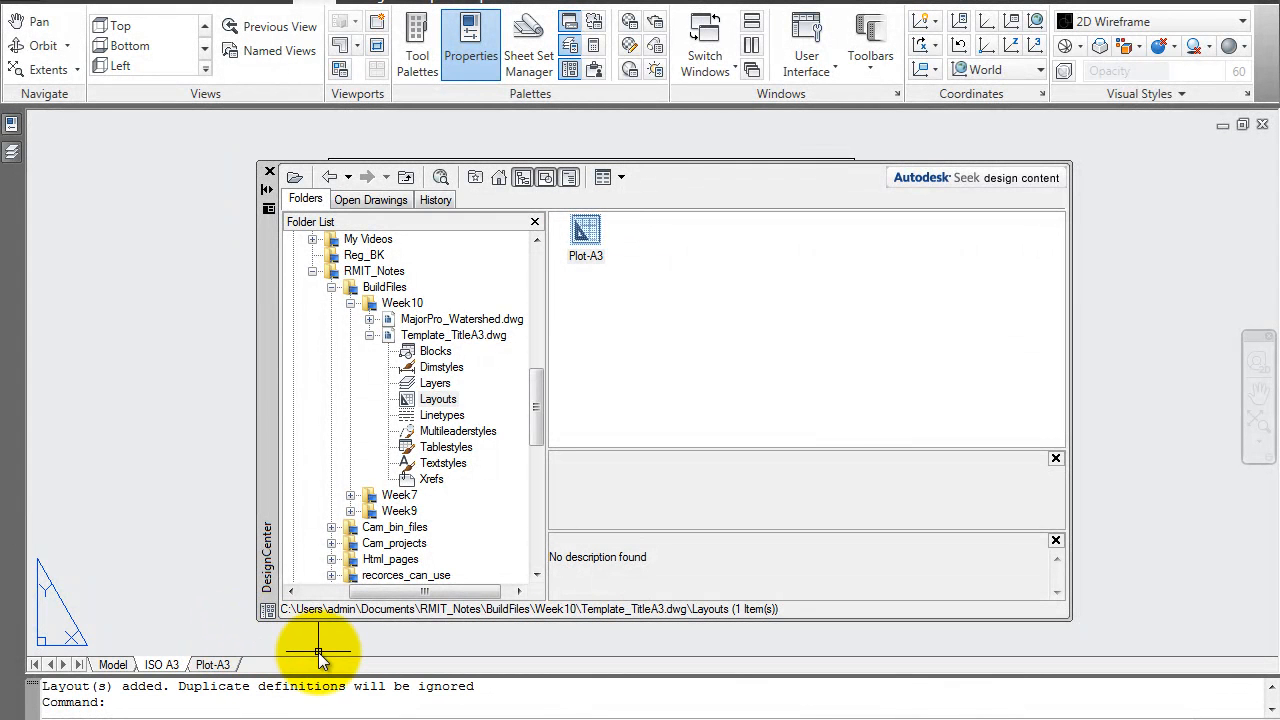
click(269, 172)
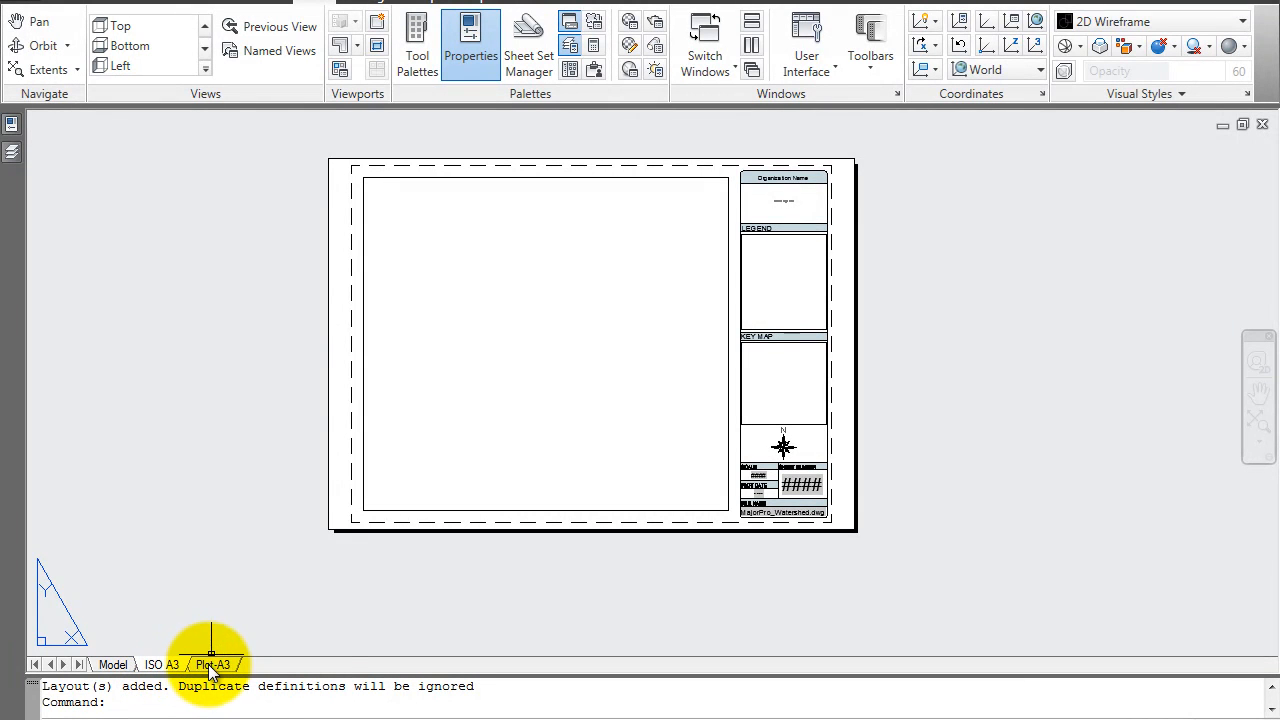
- Switch to the imported Plot-A3 layout so that its whole sheet is shown
mouse_move(210, 672)
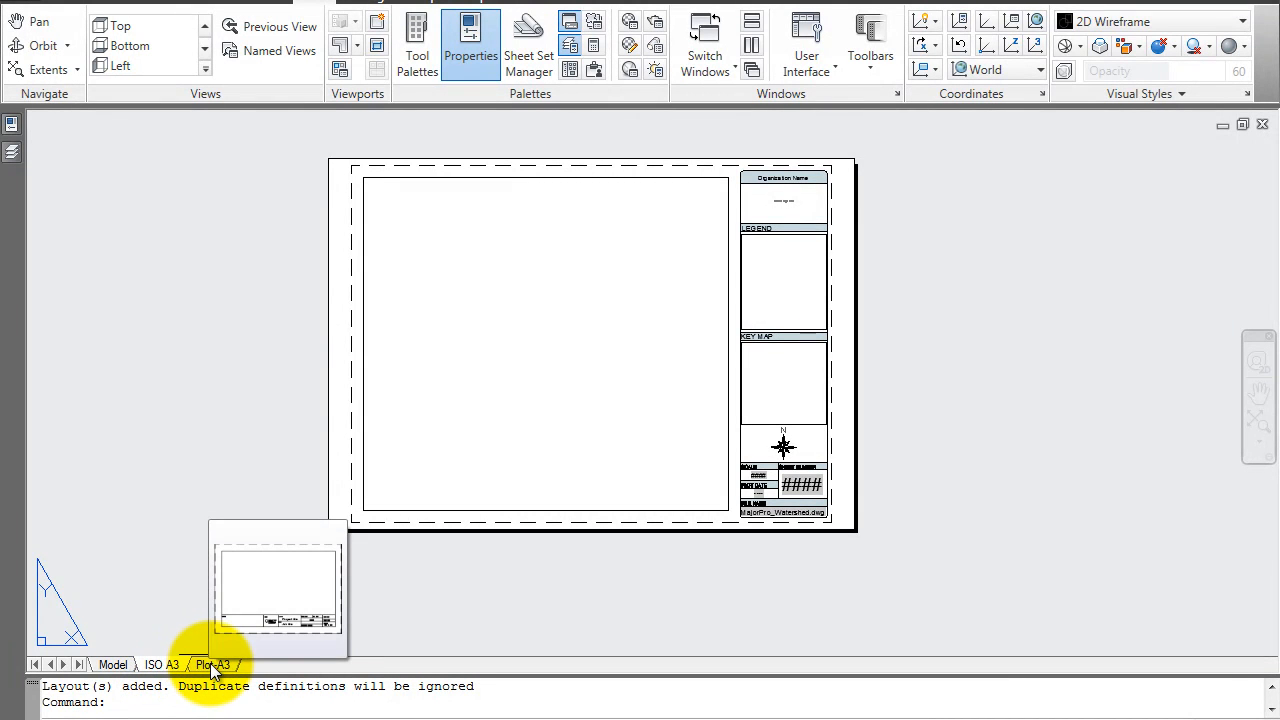
click(212, 667)
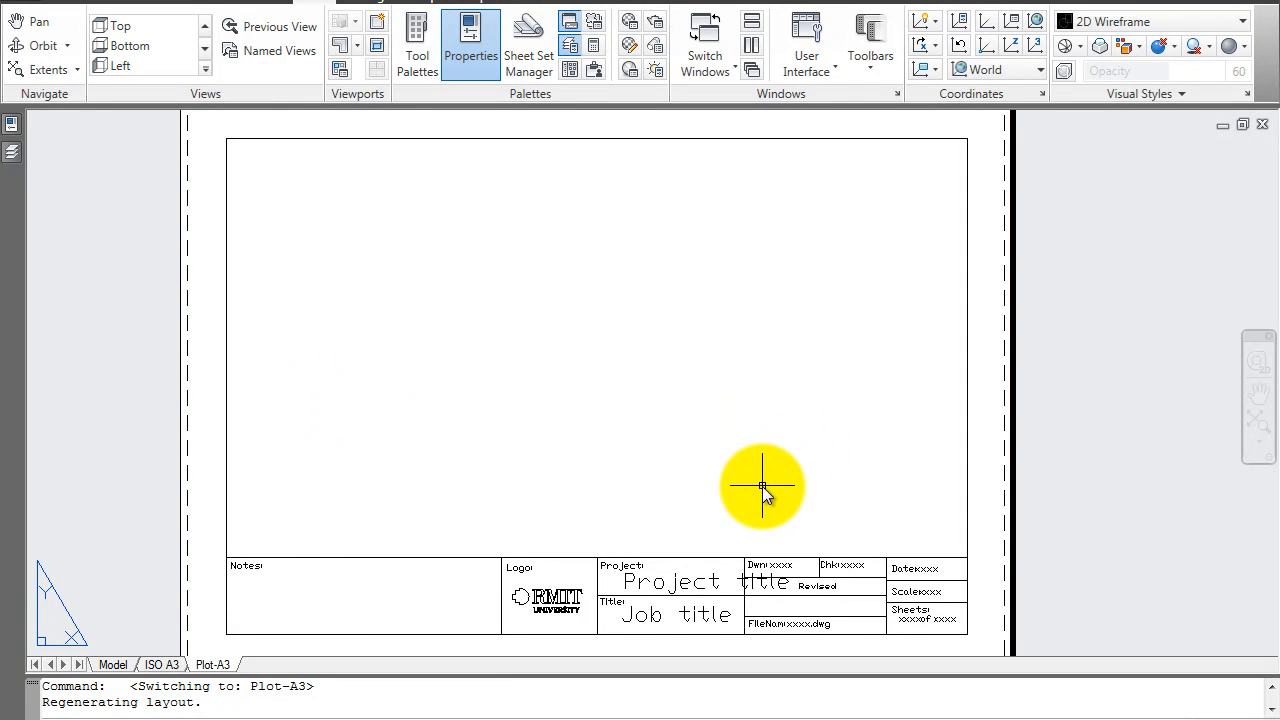
scroll(762, 486, down, 2)
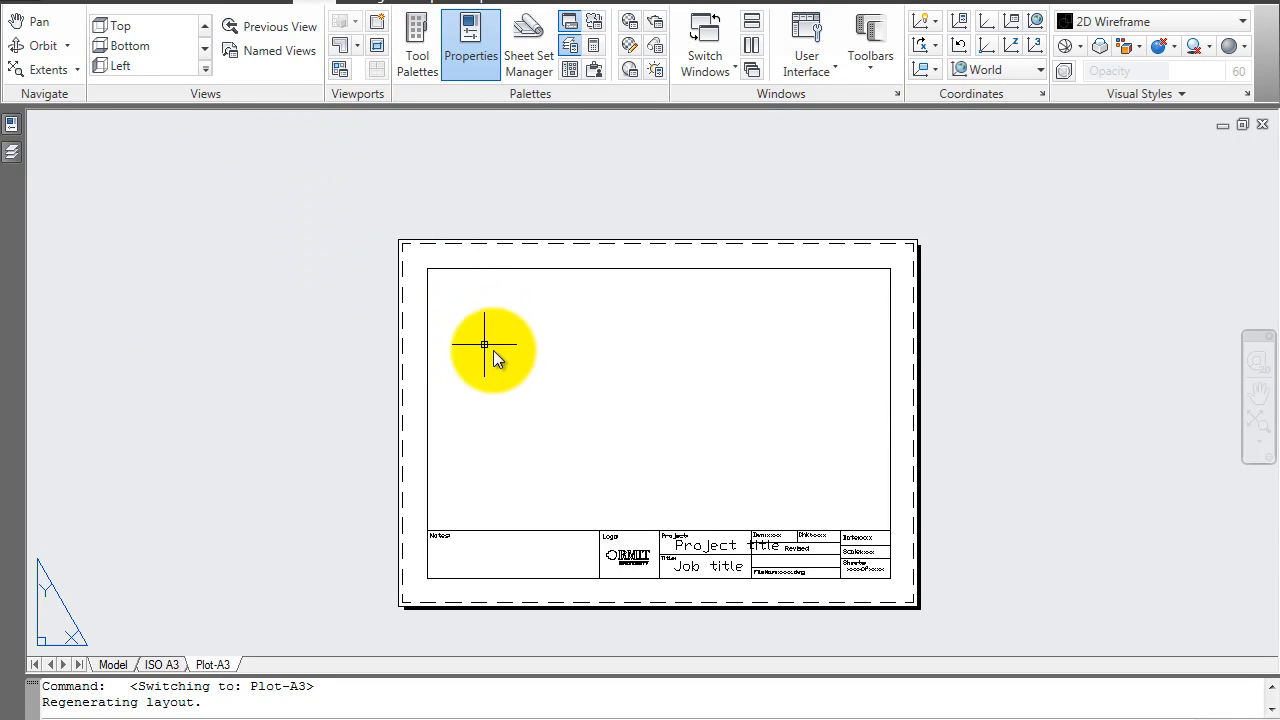
scroll(760, 505, down, 2)
- Set the height of the "Project title" and "Job title" texts in the title block to 5.27
scroll(740, 540, up, 5)
scroll(733, 558, up, 5)
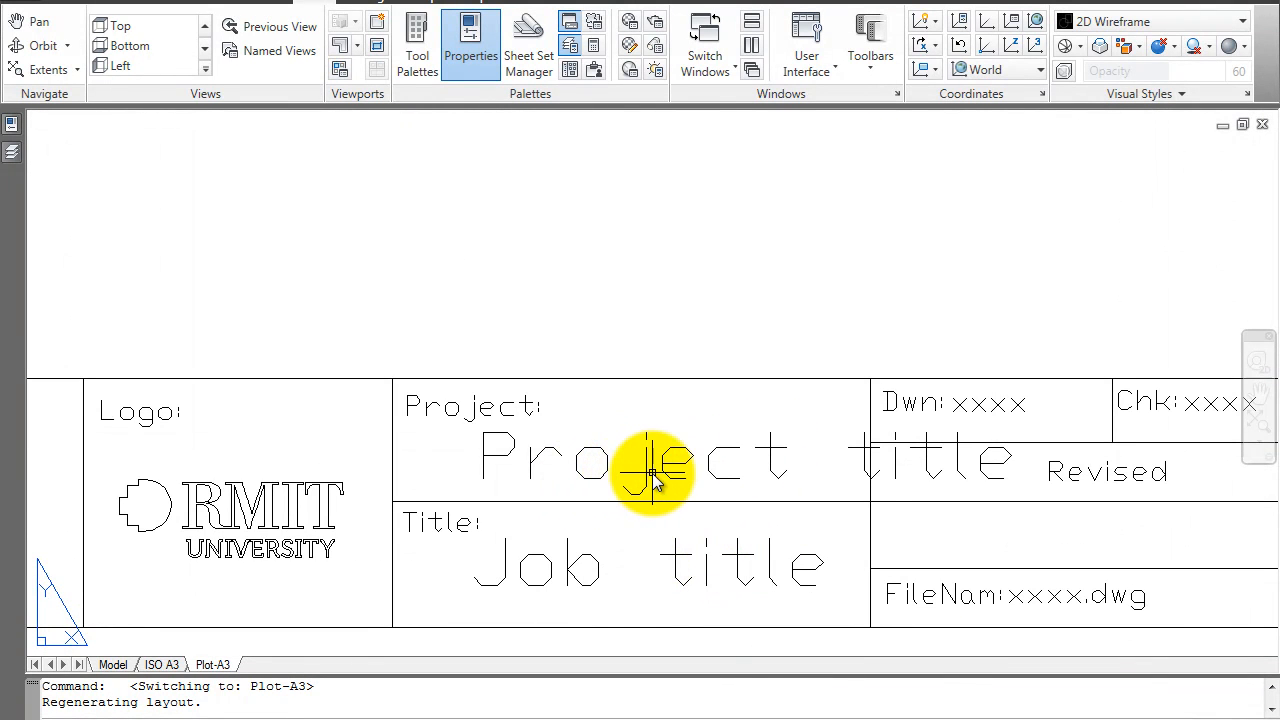
click(647, 472)
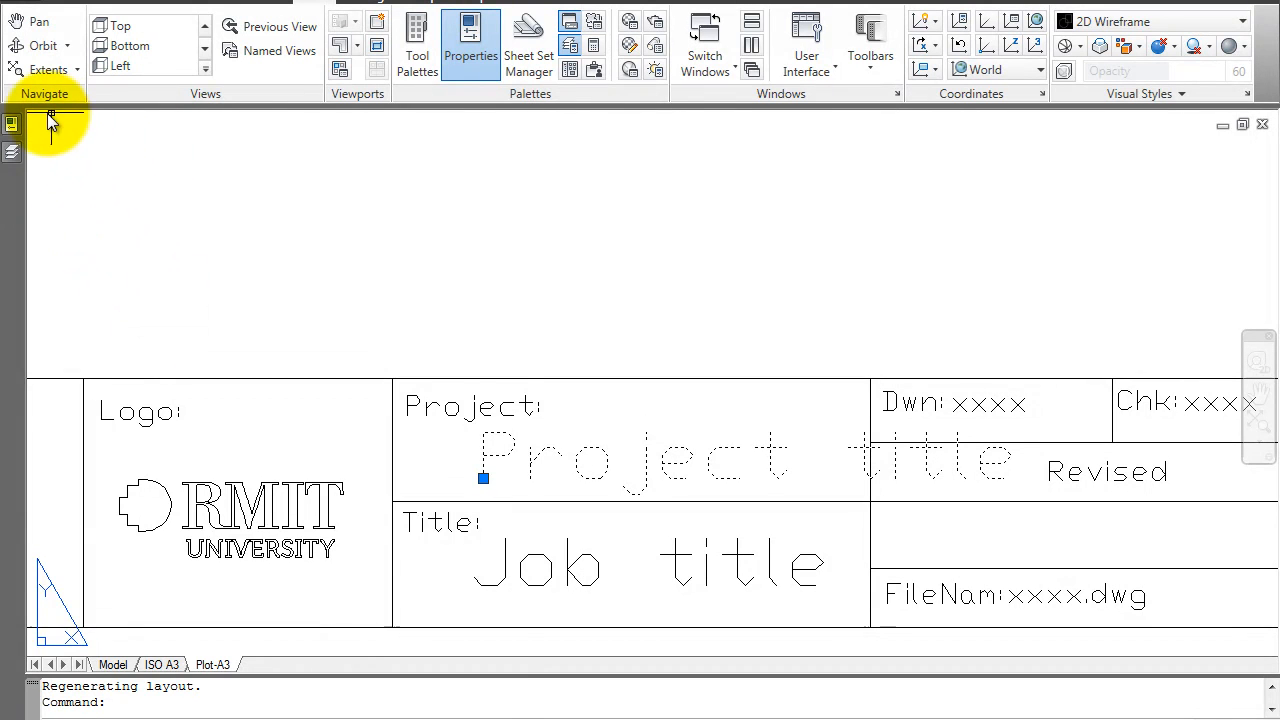
mouse_move(14, 128)
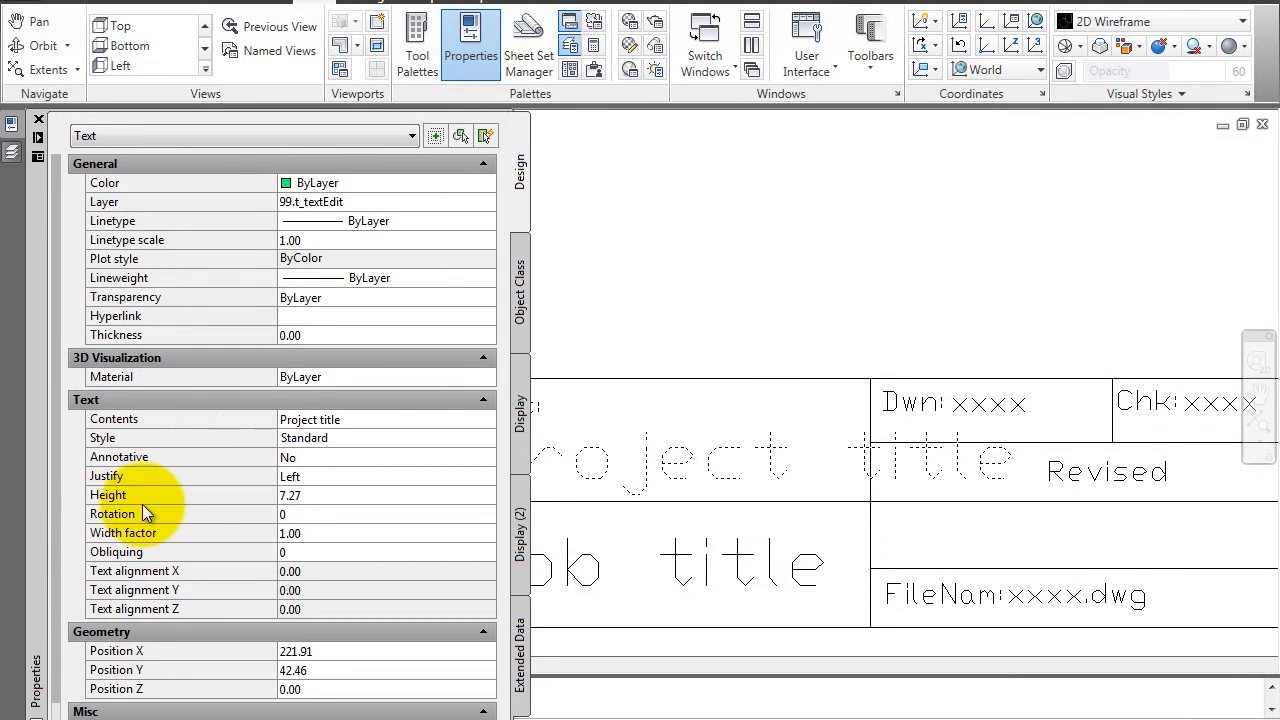
click(287, 500)
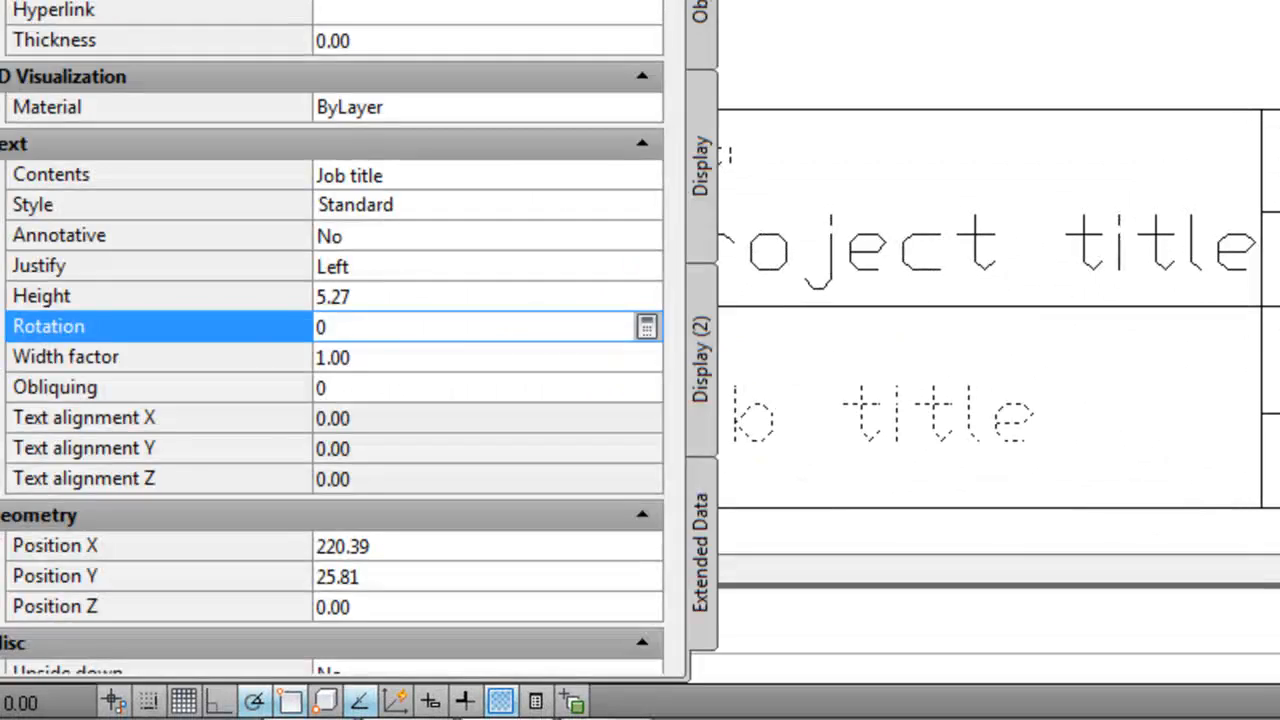
- Move the "Project title" and "Job title" texts horizontally towards the logo so they sit inside their title block cells
click(653, 235)
click(735, 307)
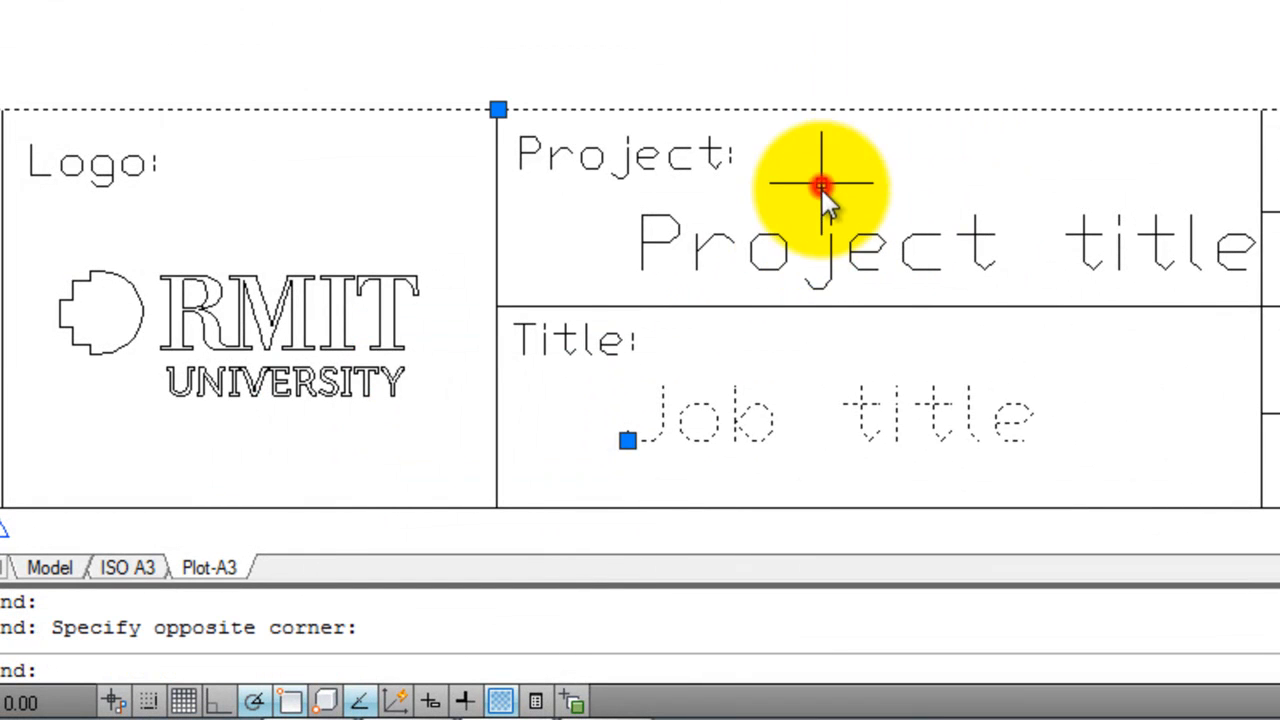
click(672, 255)
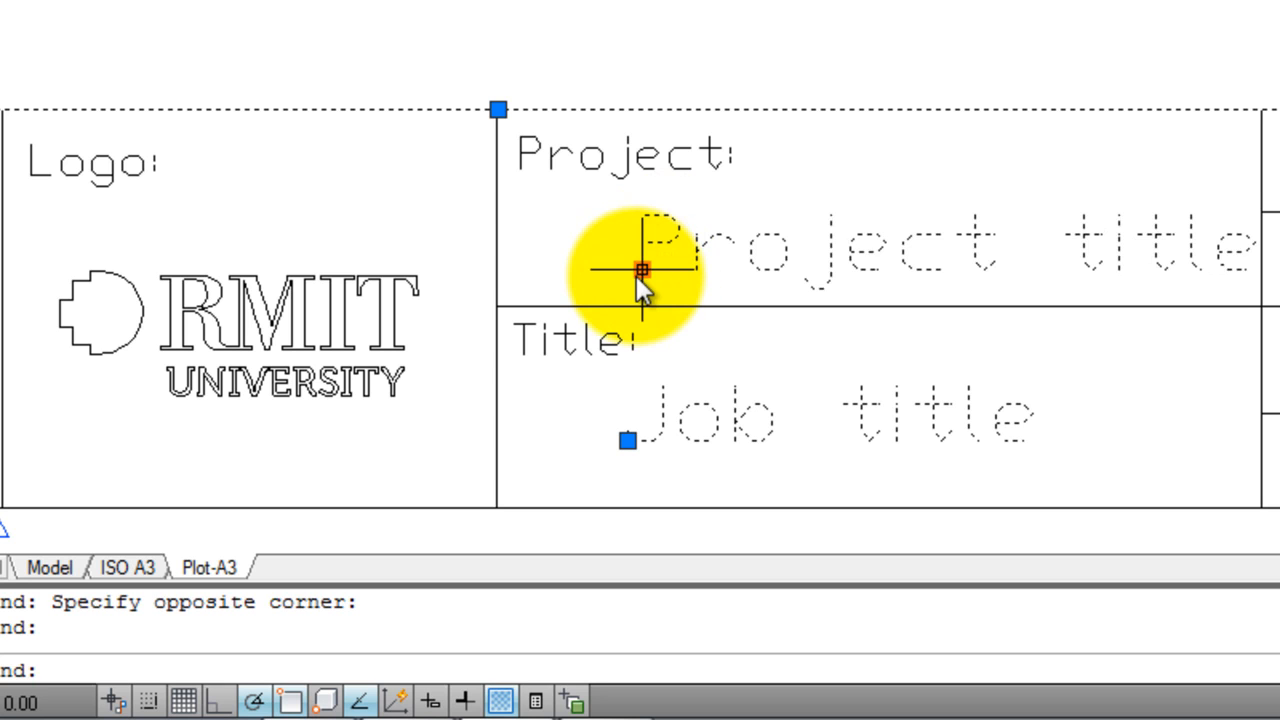
click(641, 270)
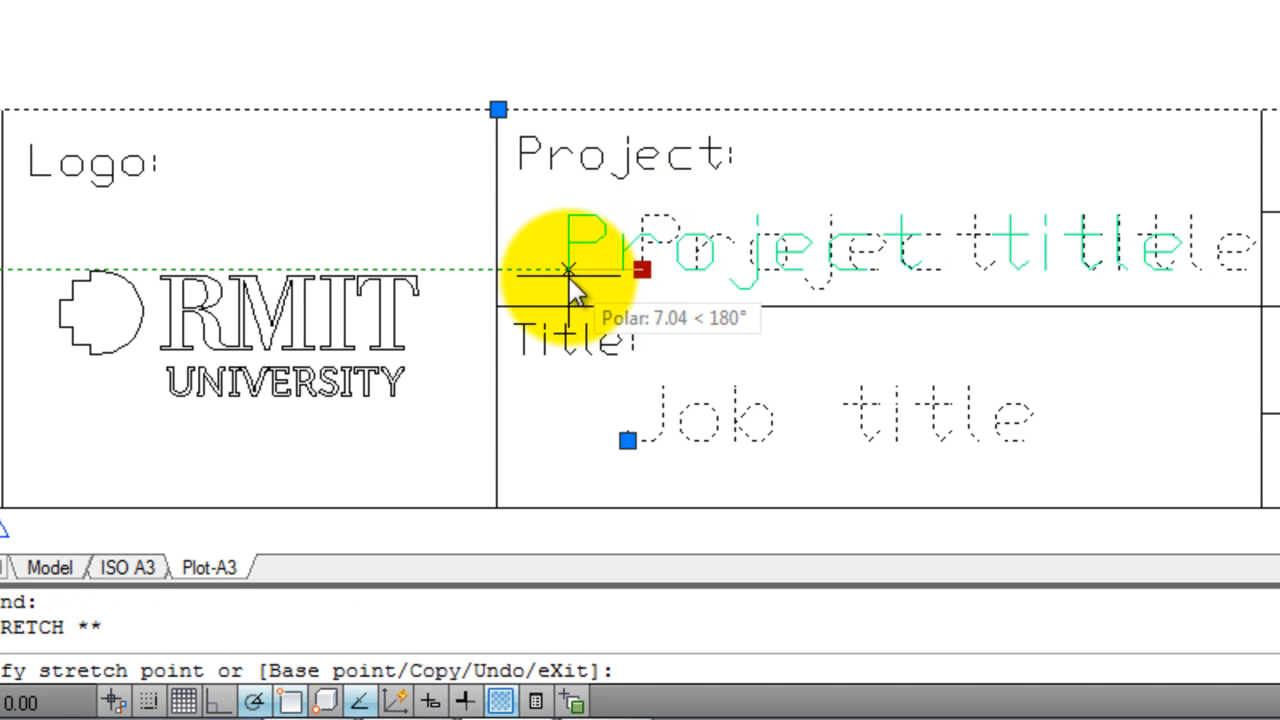
click(559, 270)
click(627, 440)
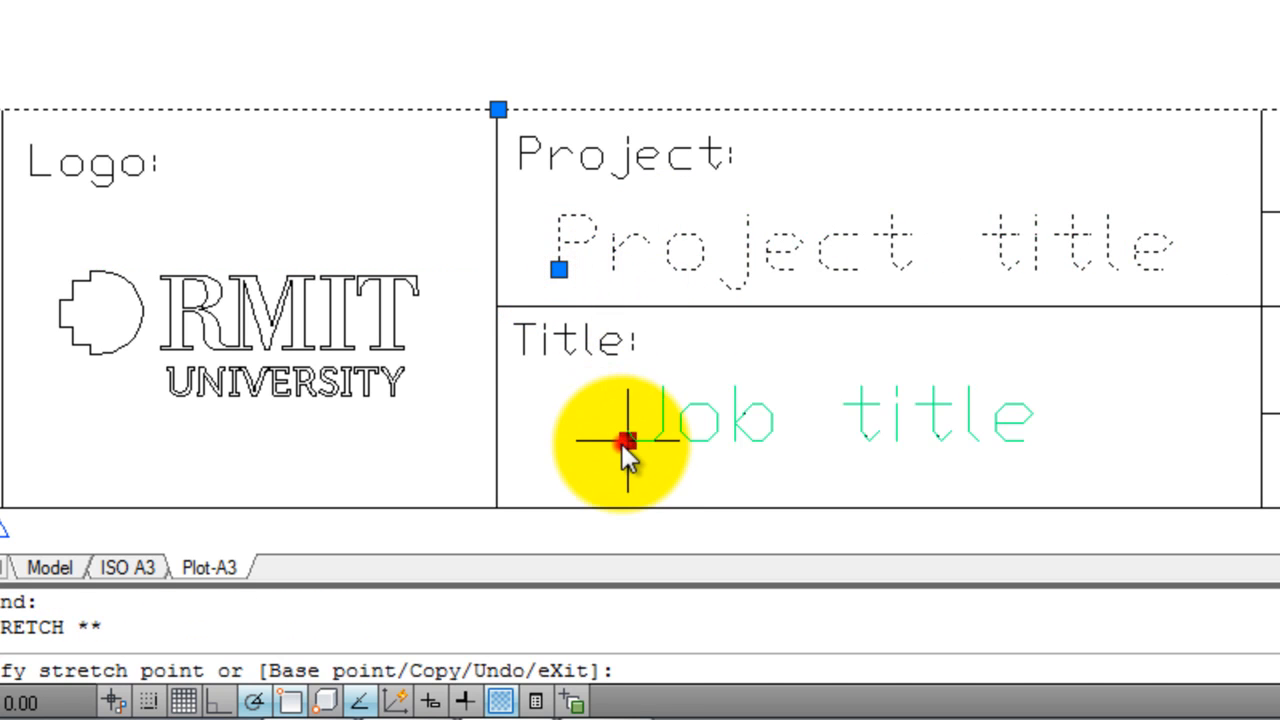
click(541, 438)
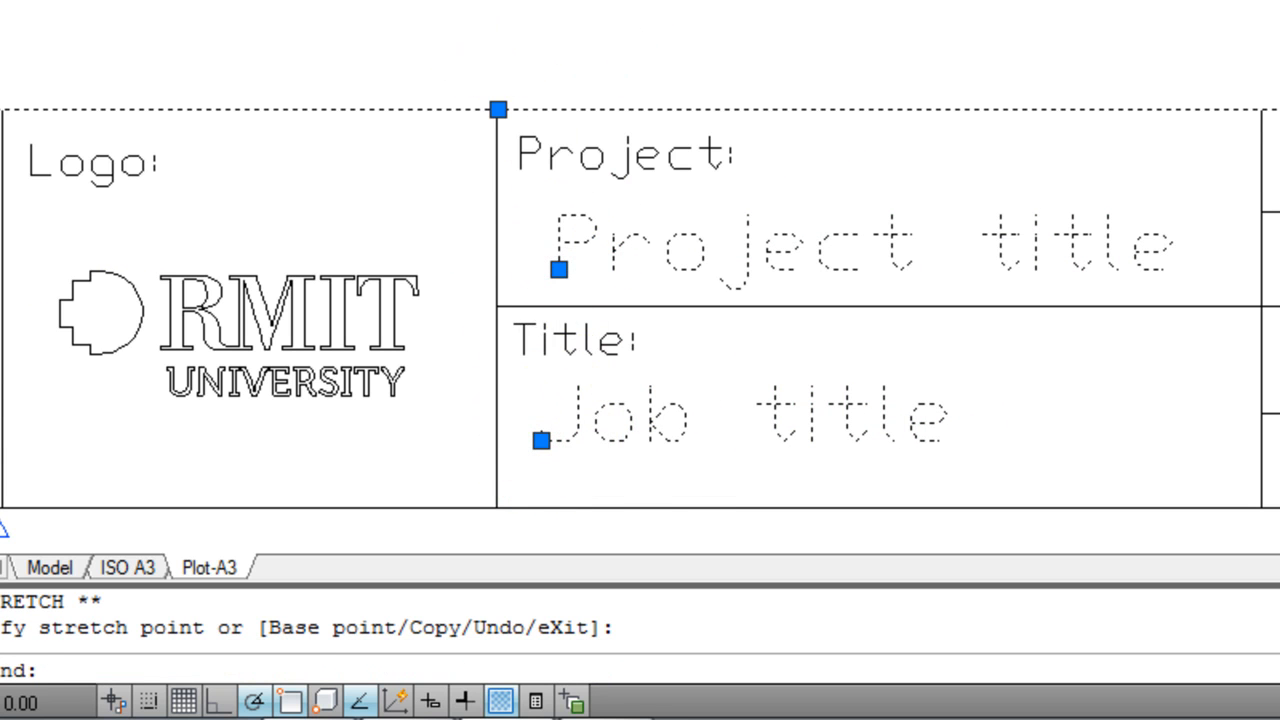
key(Escape)
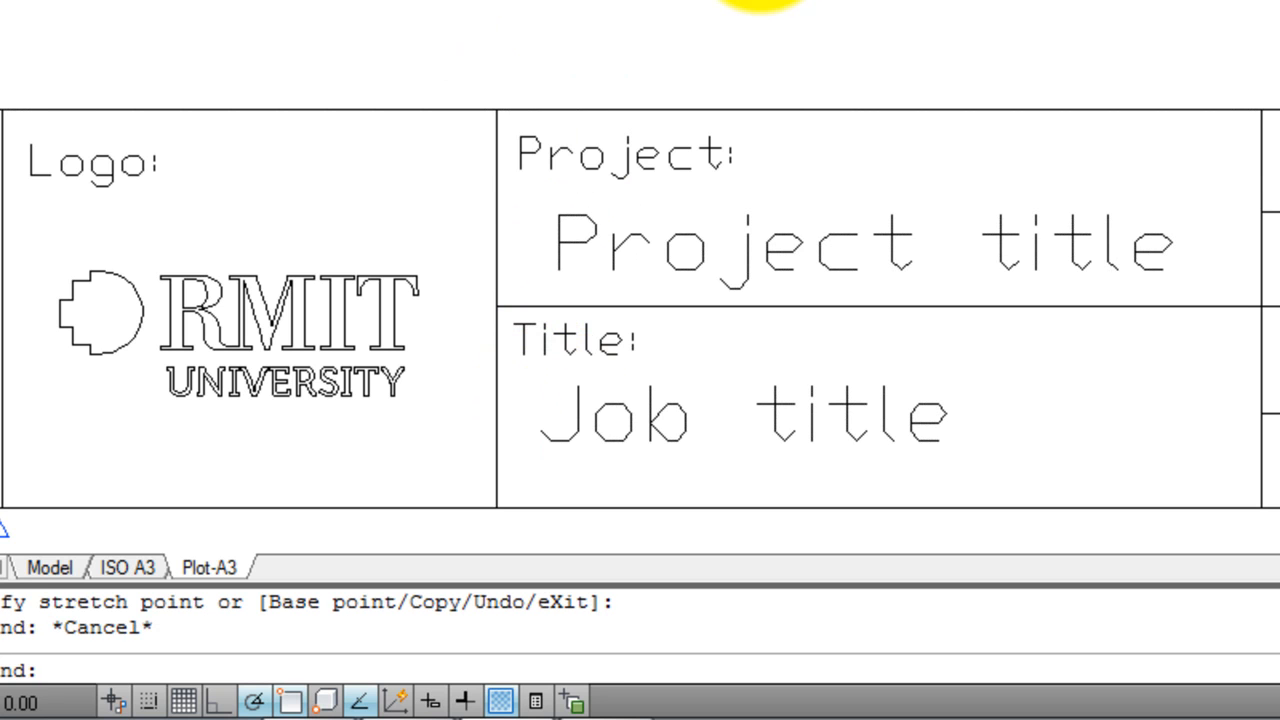
- Examine the full Plot-A3 sheet and the watershed map in model space, and return to the Plot-A3 layout
scroll(784, 8, up, 3)
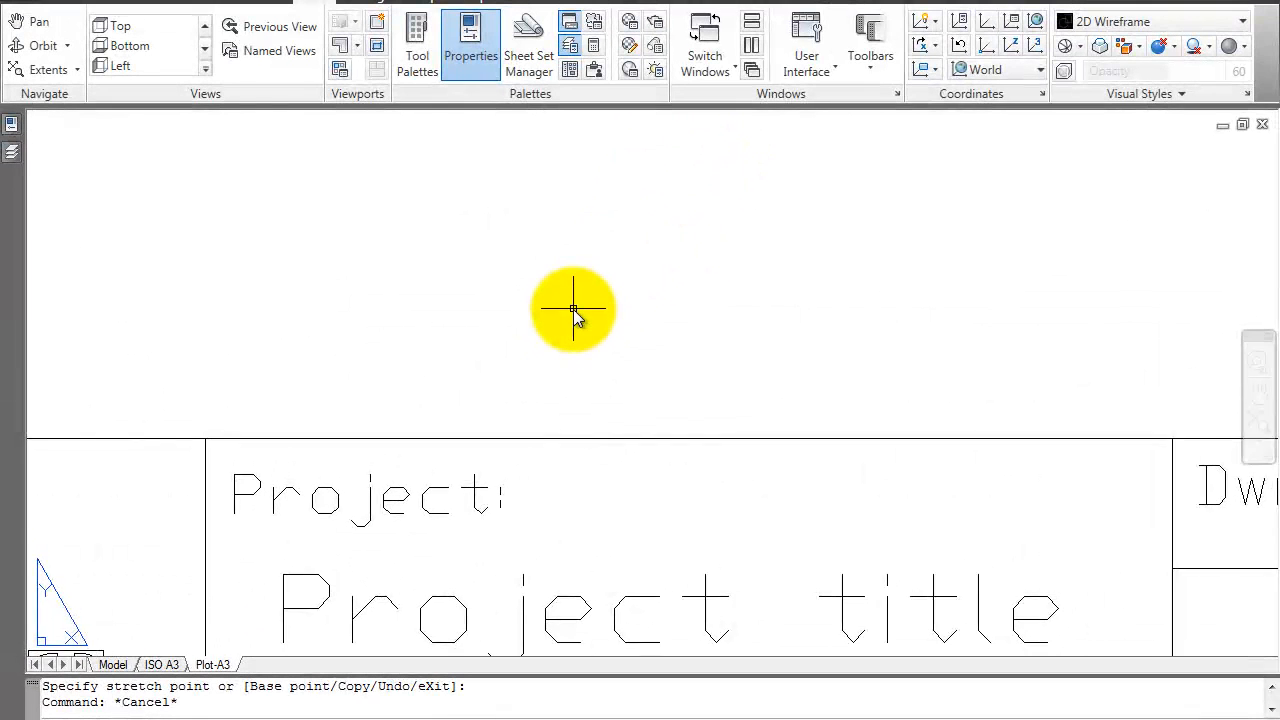
scroll(573, 309, down, 3)
mouse_move(551, 279)
middle_down()
mouse_move(666, 420)
mouse_move(709, 400)
middle_up()
scroll(660, 386, down, 2)
scroll(661, 390, up, 1)
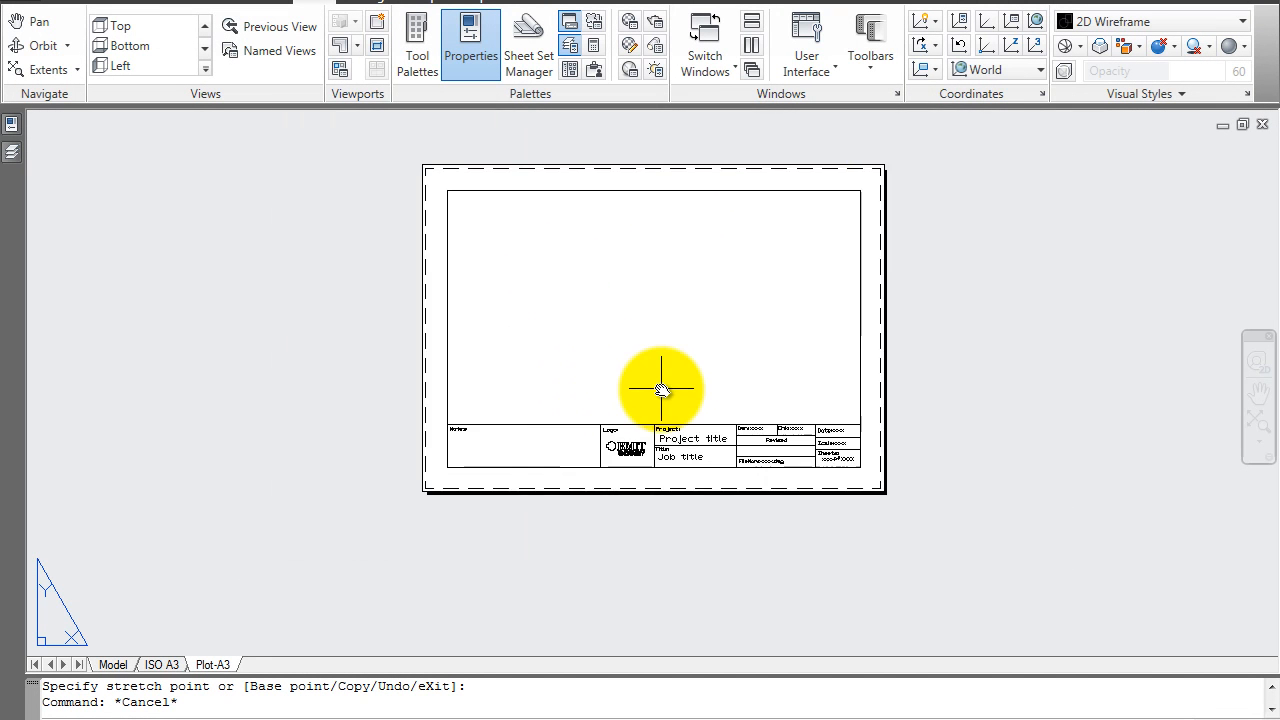
scroll(646, 354, down, 1)
middle_drag(646, 354, 572, 434)
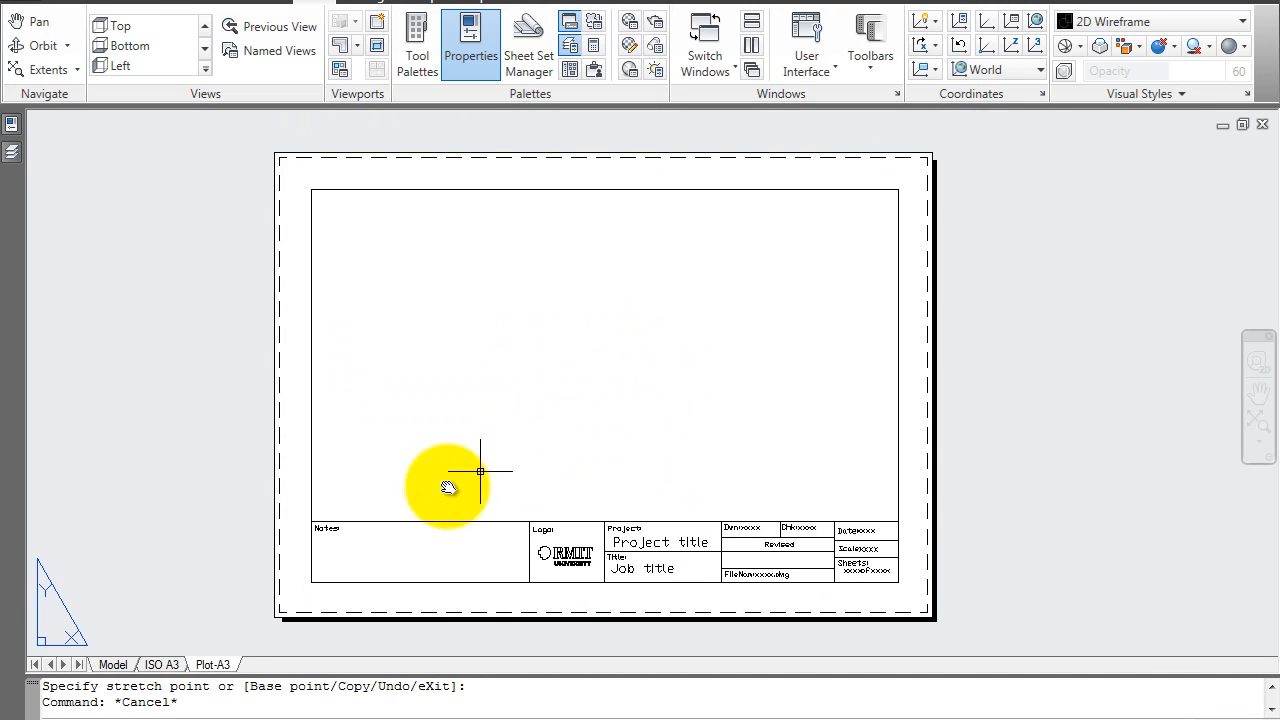
click(112, 665)
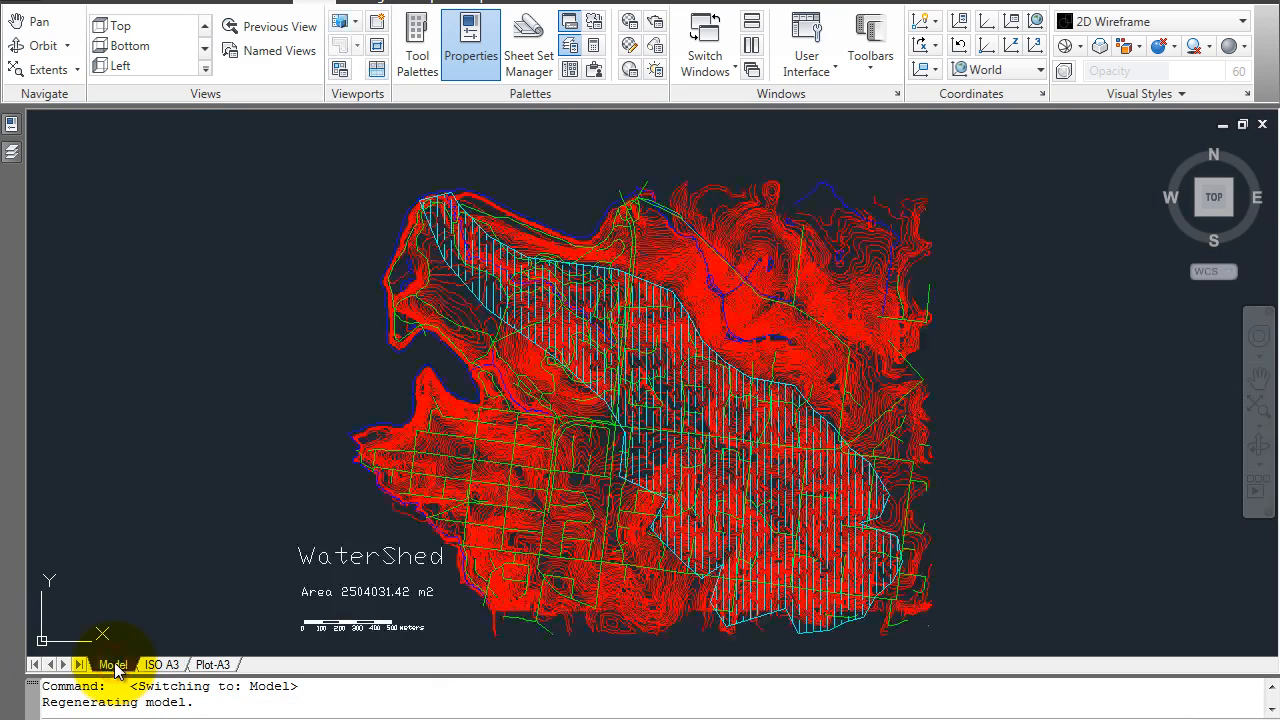
click(214, 665)
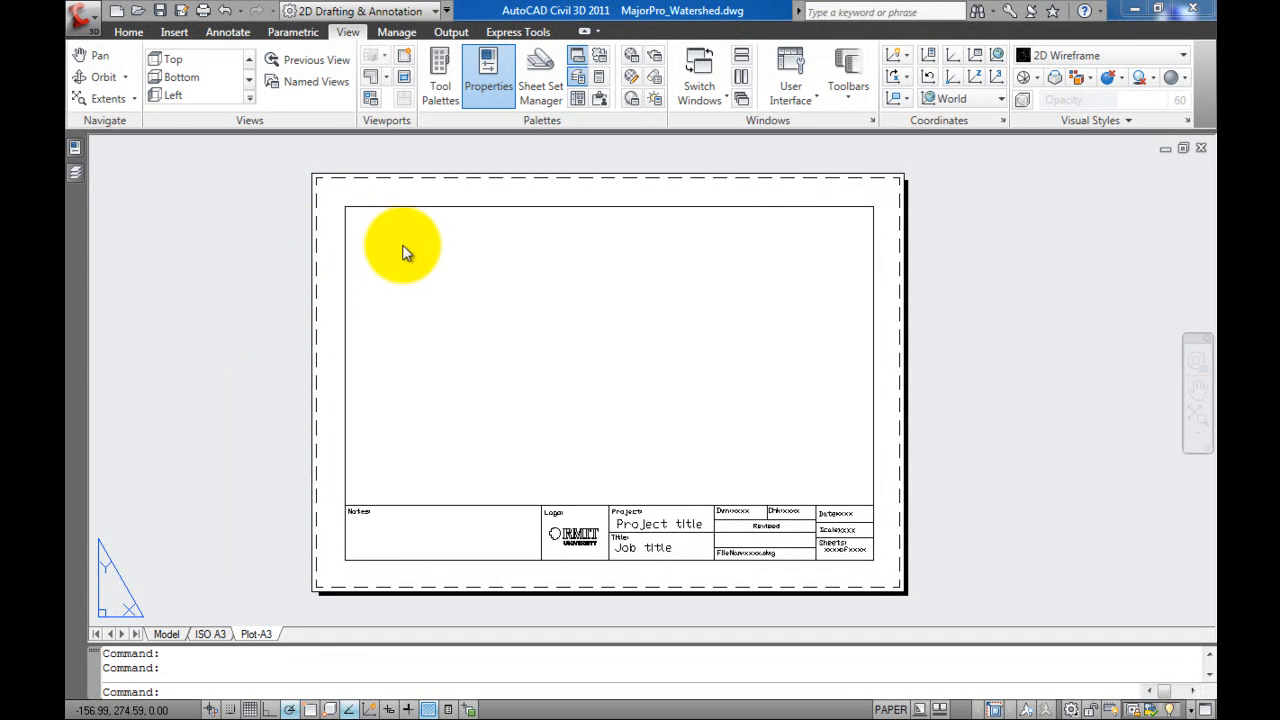
- Add a new layer whose name starts with 99.t_v after 99.t_textEdit and make it the current layer
mouse_move(74, 175)
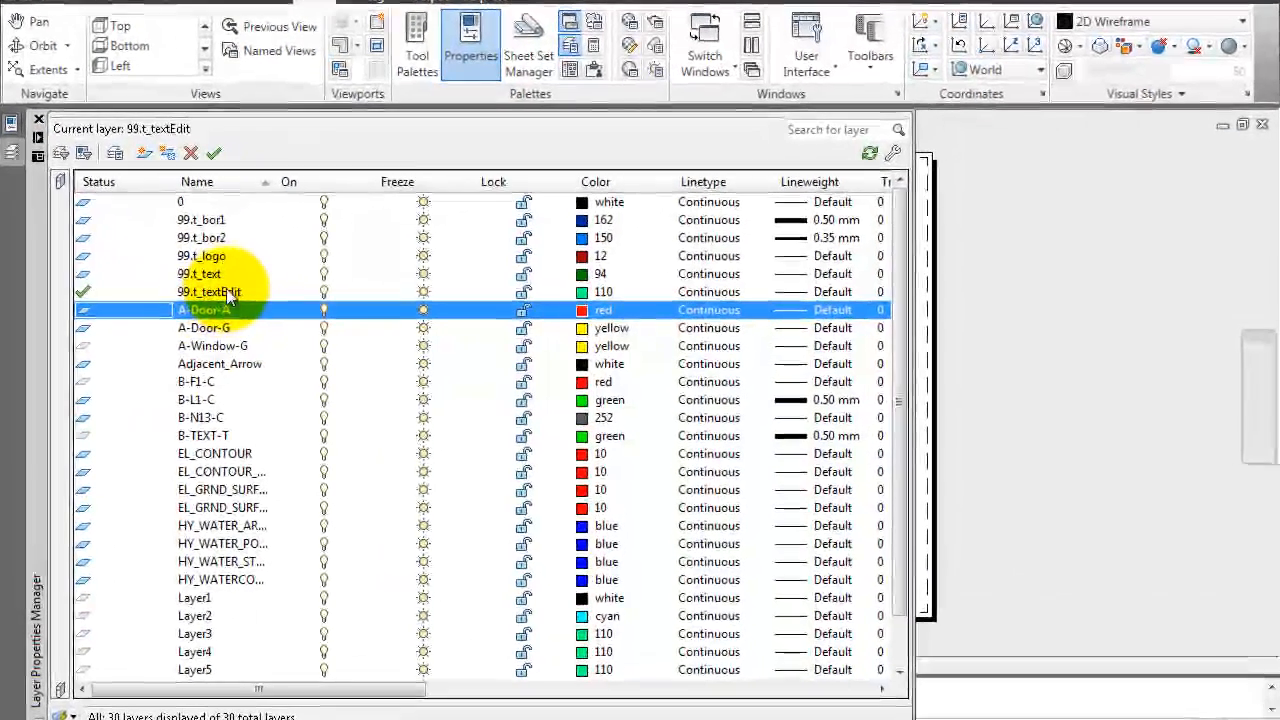
double_click(234, 295)
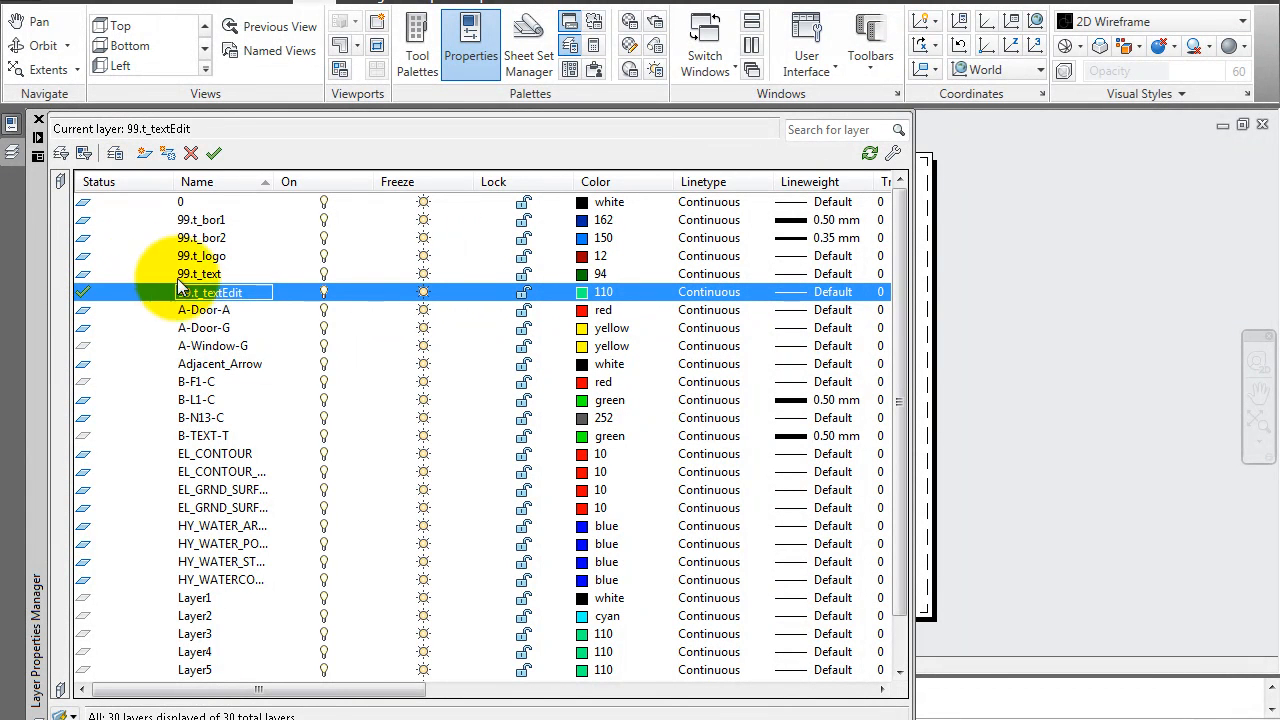
click(144, 153)
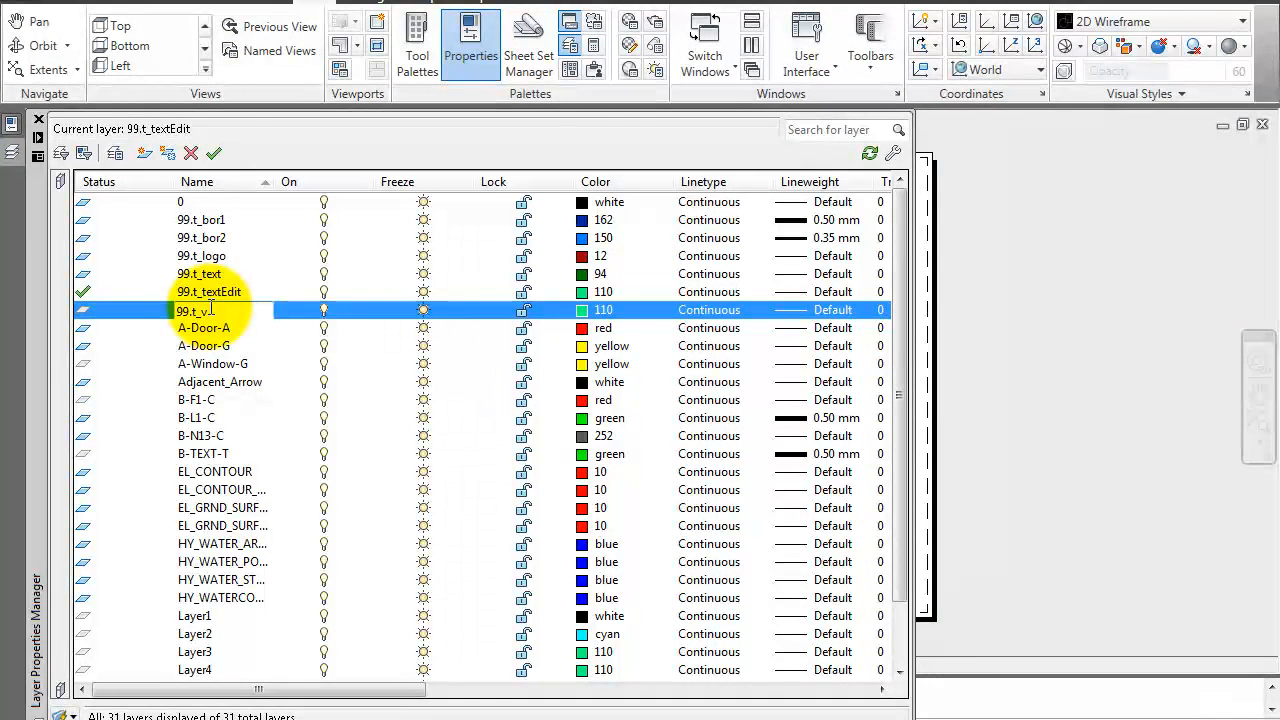
click(211, 310)
double_click(148, 314)
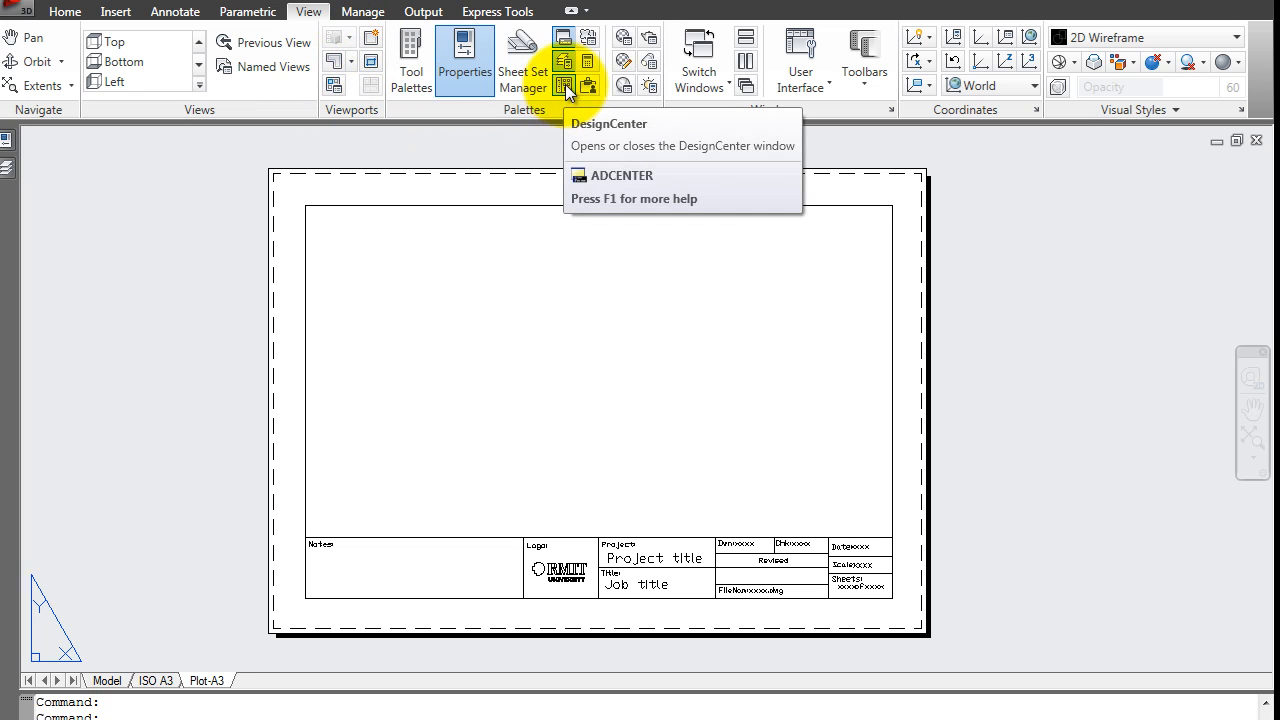
- Create a single 2D viewport slightly inside the border frame, filling the empty drawing area above the title block
click(371, 38)
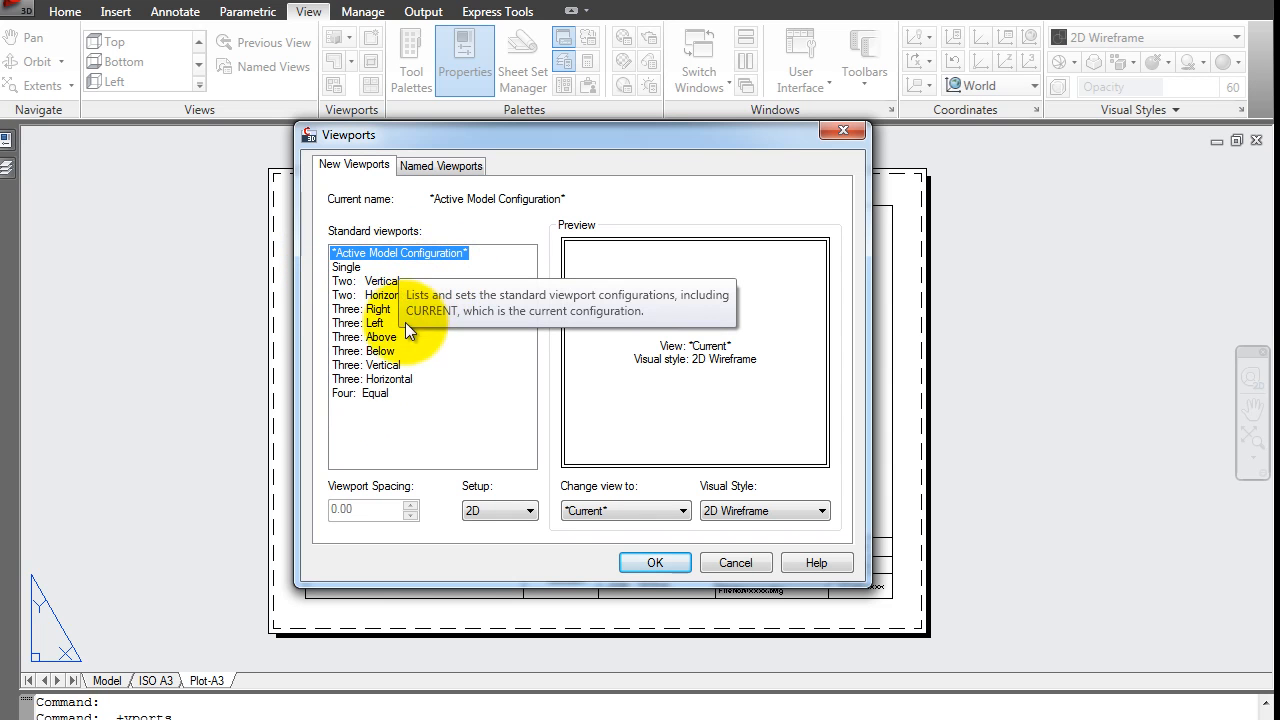
click(348, 268)
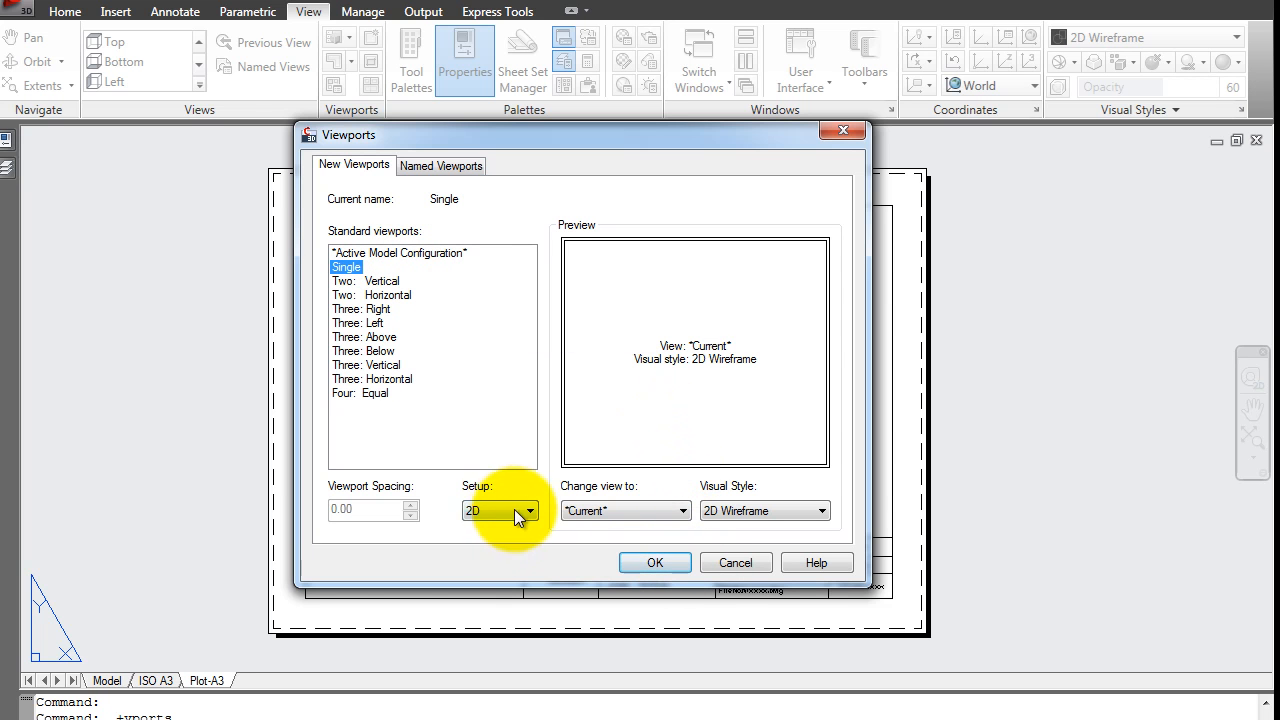
click(663, 562)
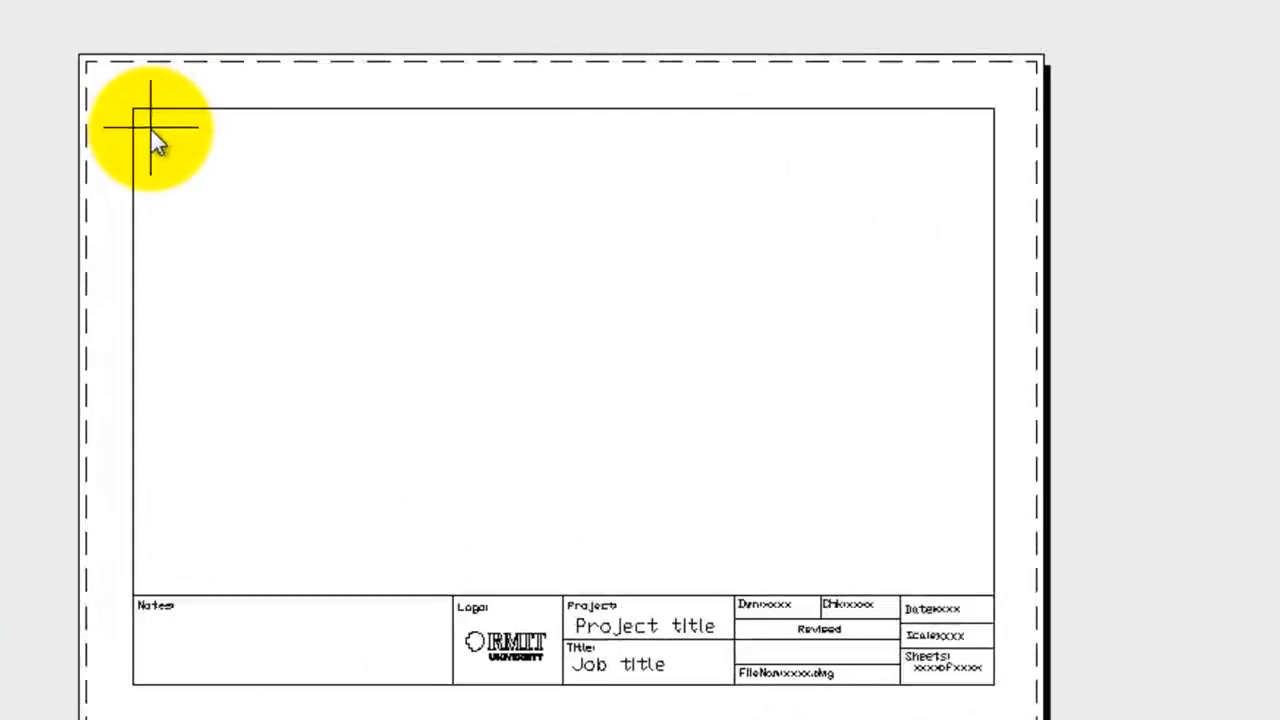
click(317, 219)
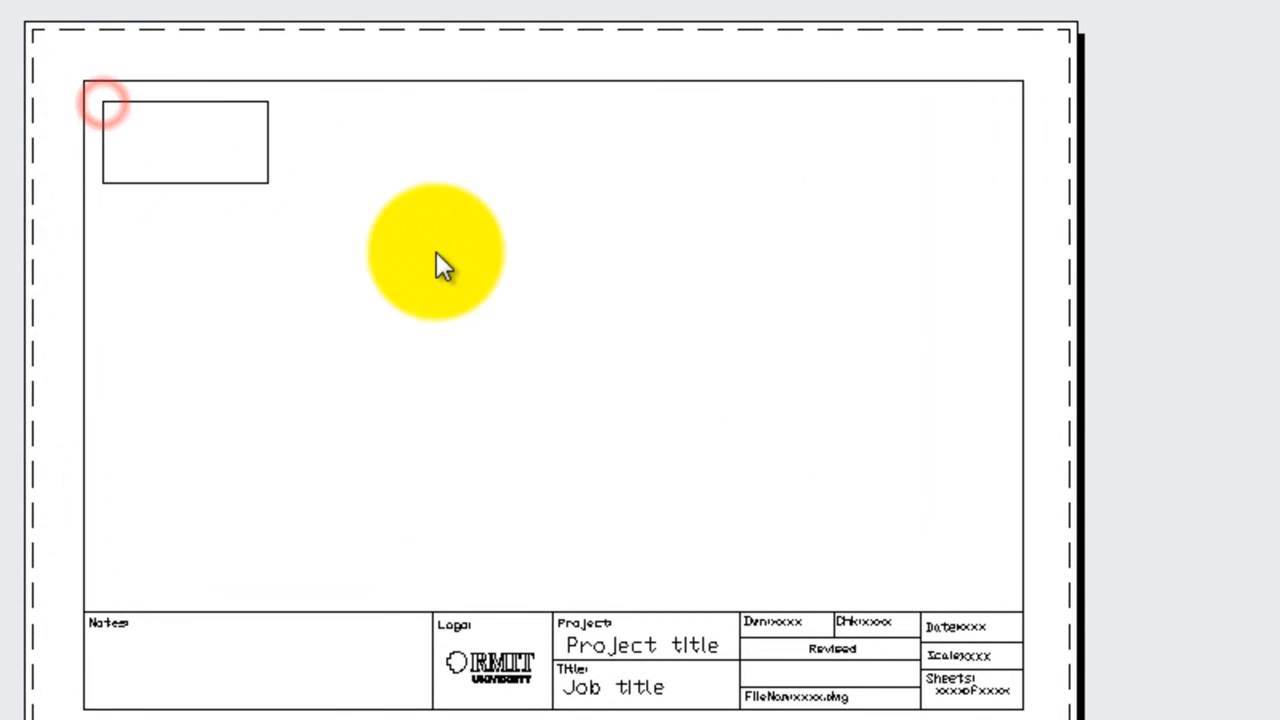
click(1002, 592)
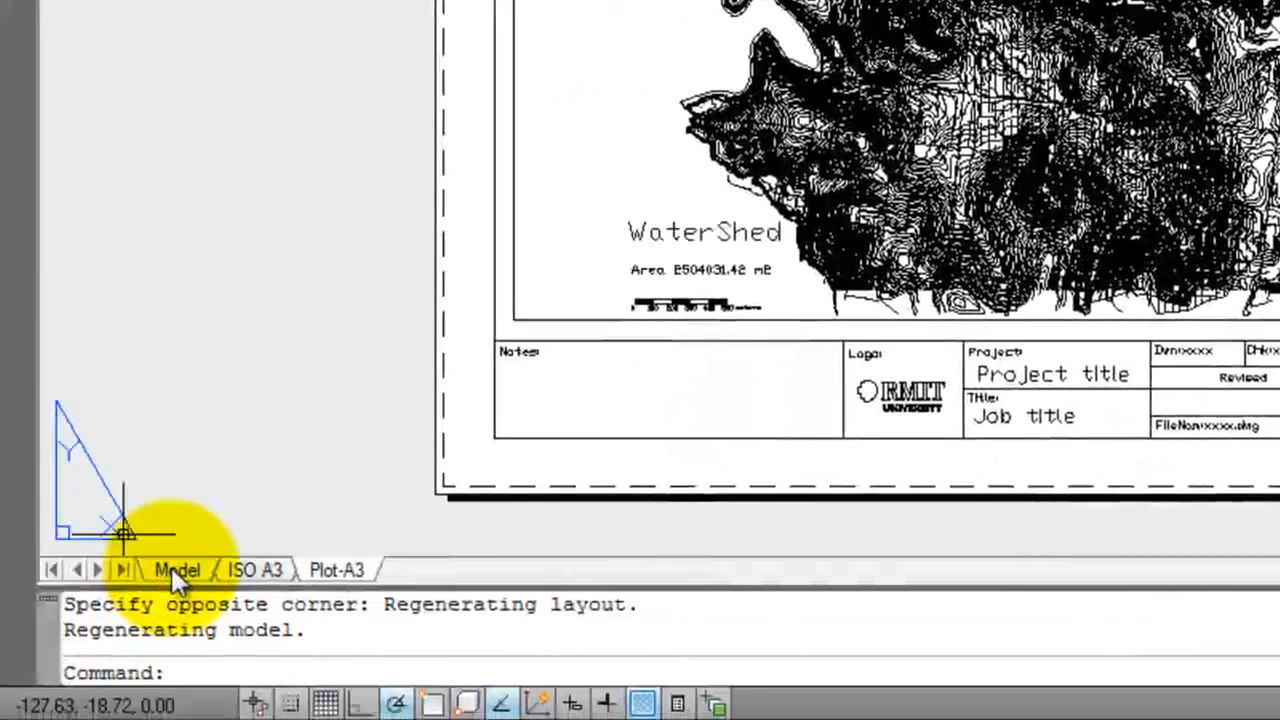
- Look at model space, return to the Plot-A3 layout and inspect the map inside the new viewport up close
click(173, 567)
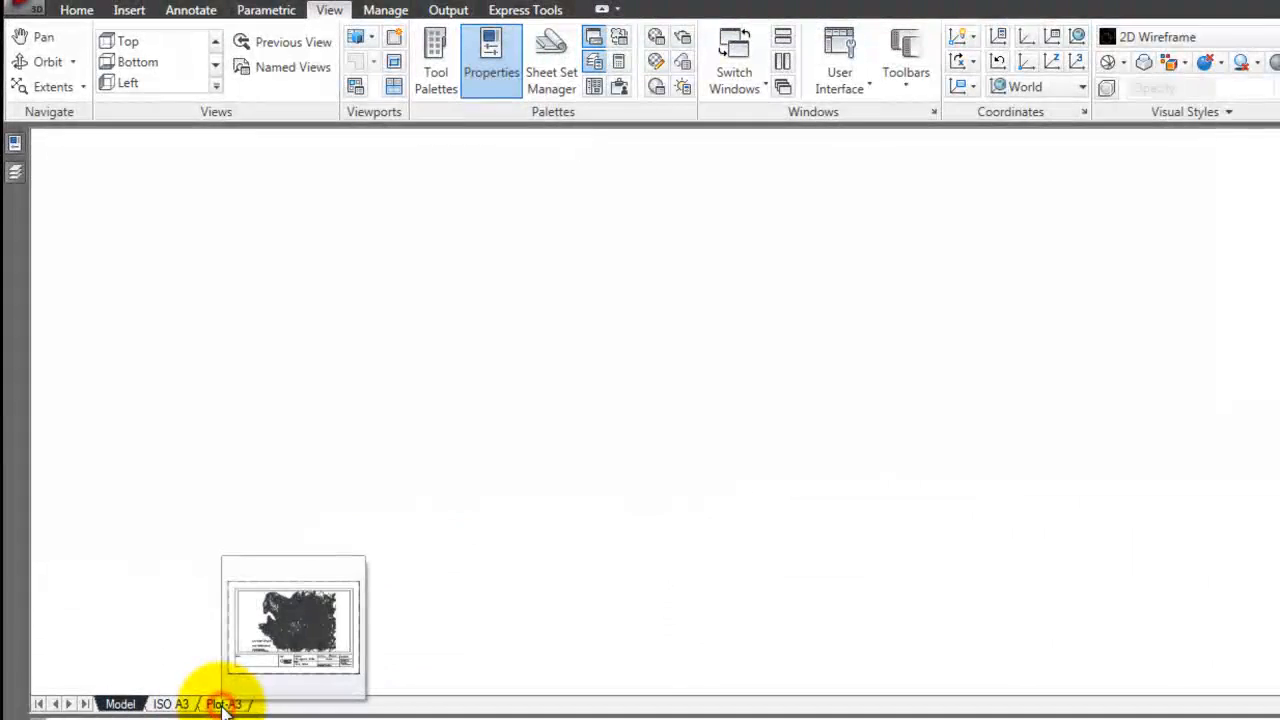
click(340, 567)
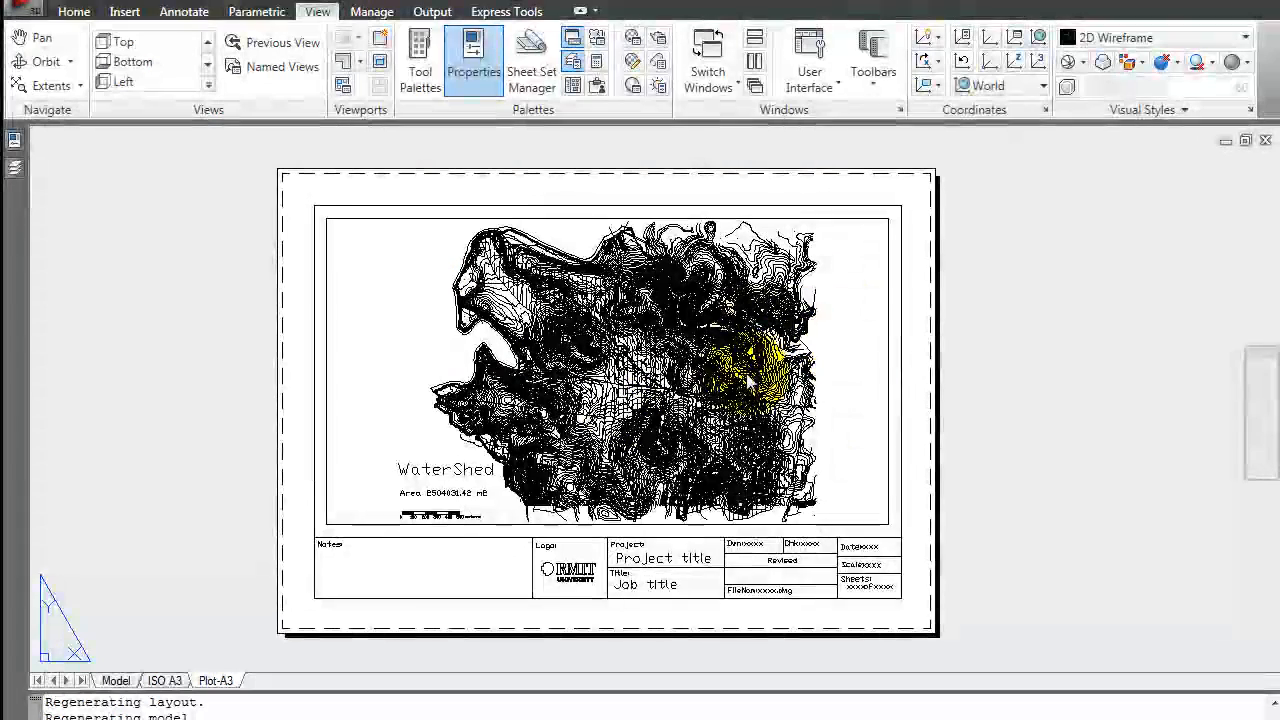
scroll(620, 385, up, 5)
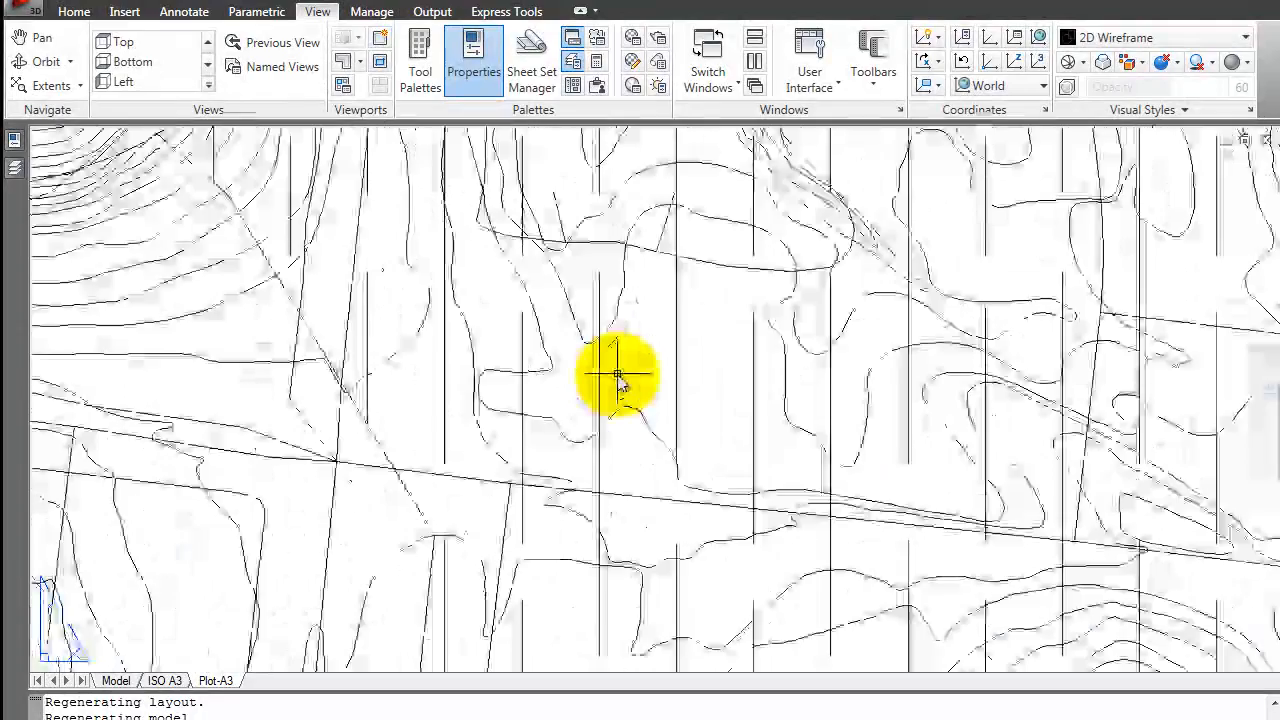
scroll(615, 375, down, 5)
scroll(618, 378, down, 1)
scroll(600, 371, up, 2)
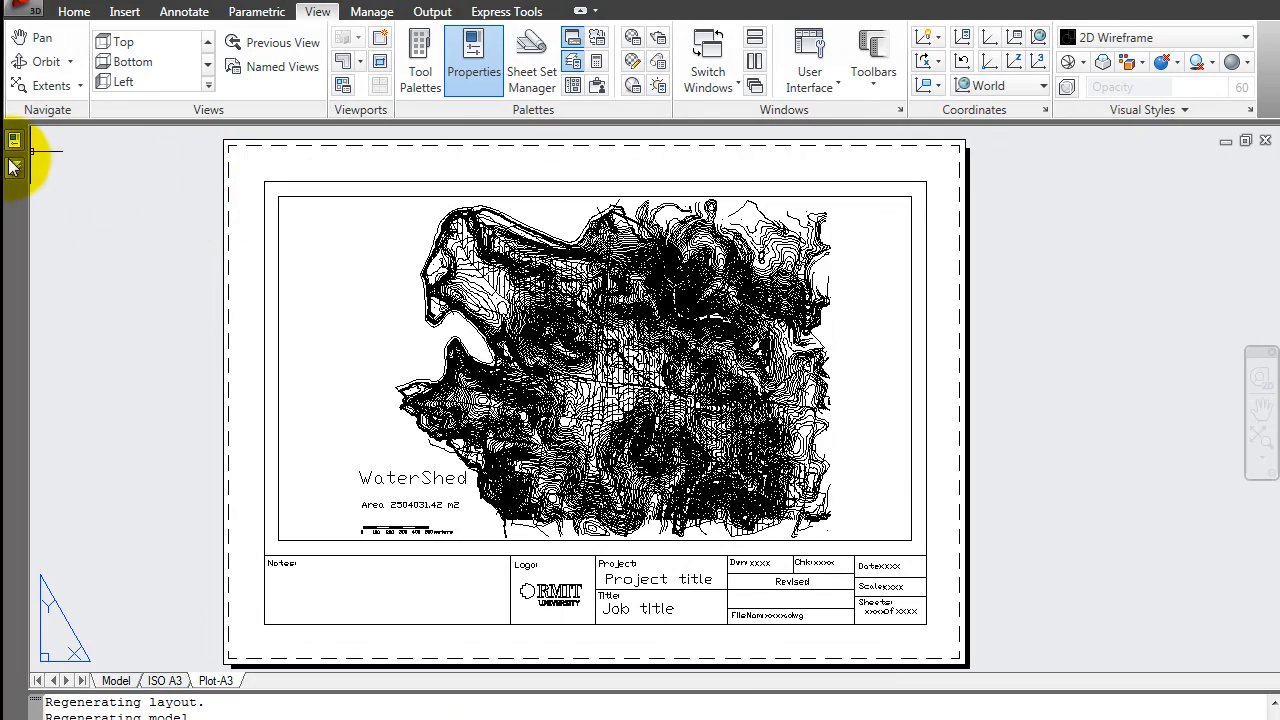
- Turn off the current layer 99.t_viewport to hide the viewport frame
mouse_move(14, 170)
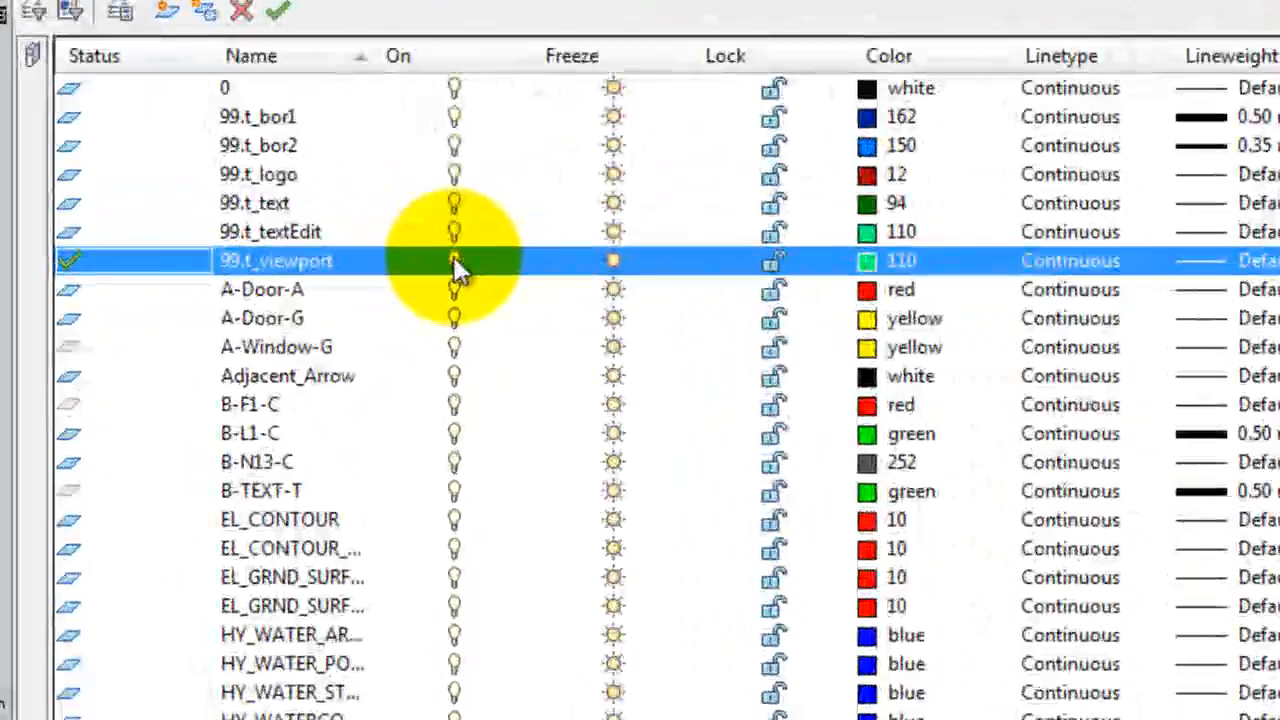
click(327, 327)
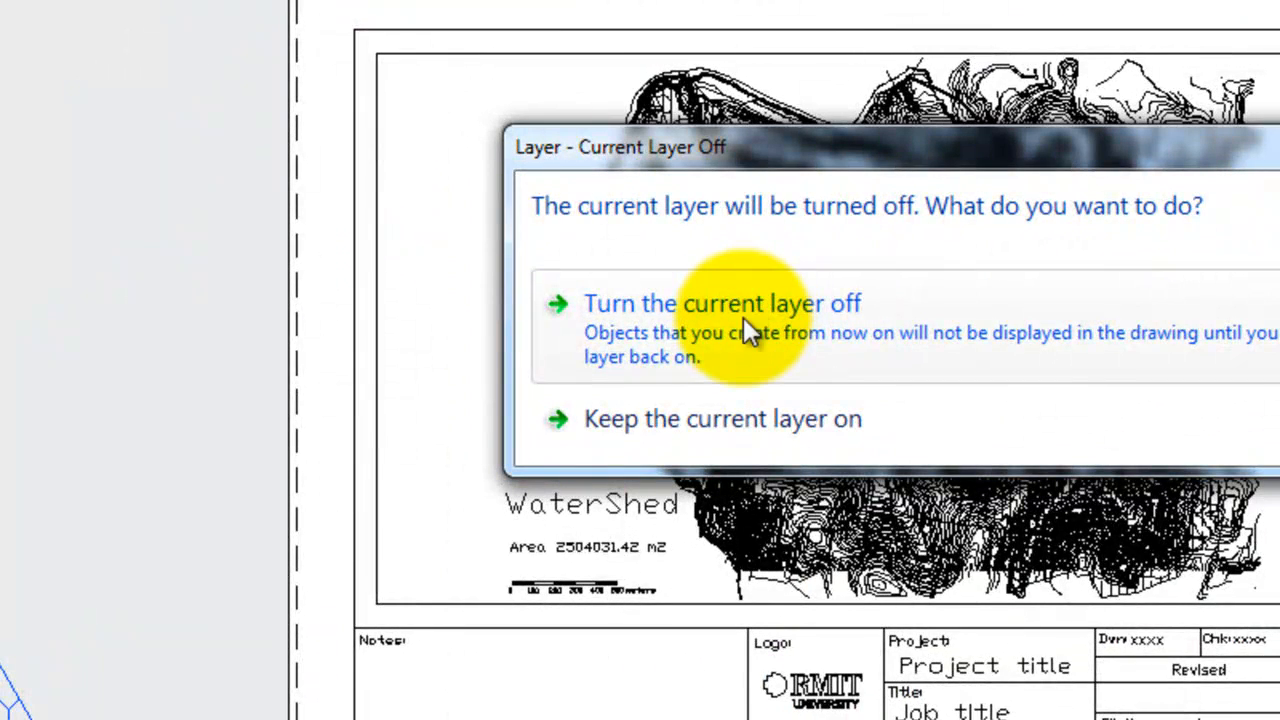
click(666, 321)
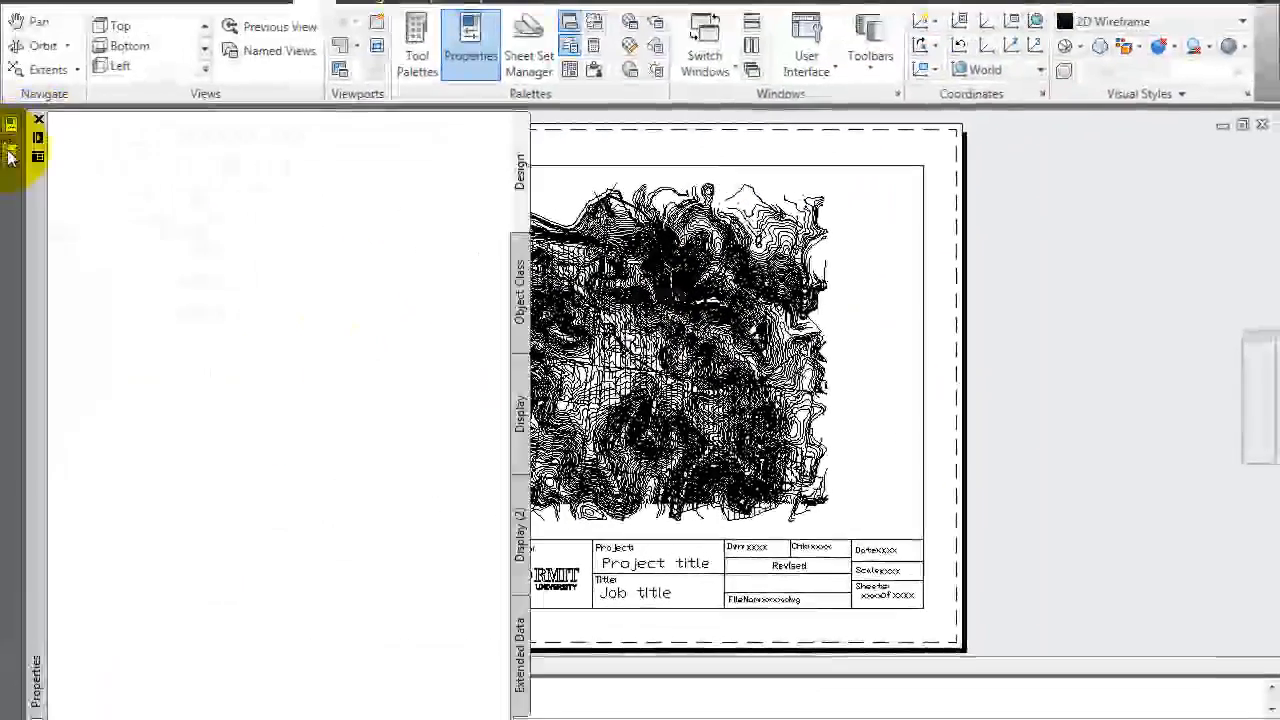
- Turn the 99.t_viewport layer back on and examine the viewport frame and title block on the sheet
click(9, 152)
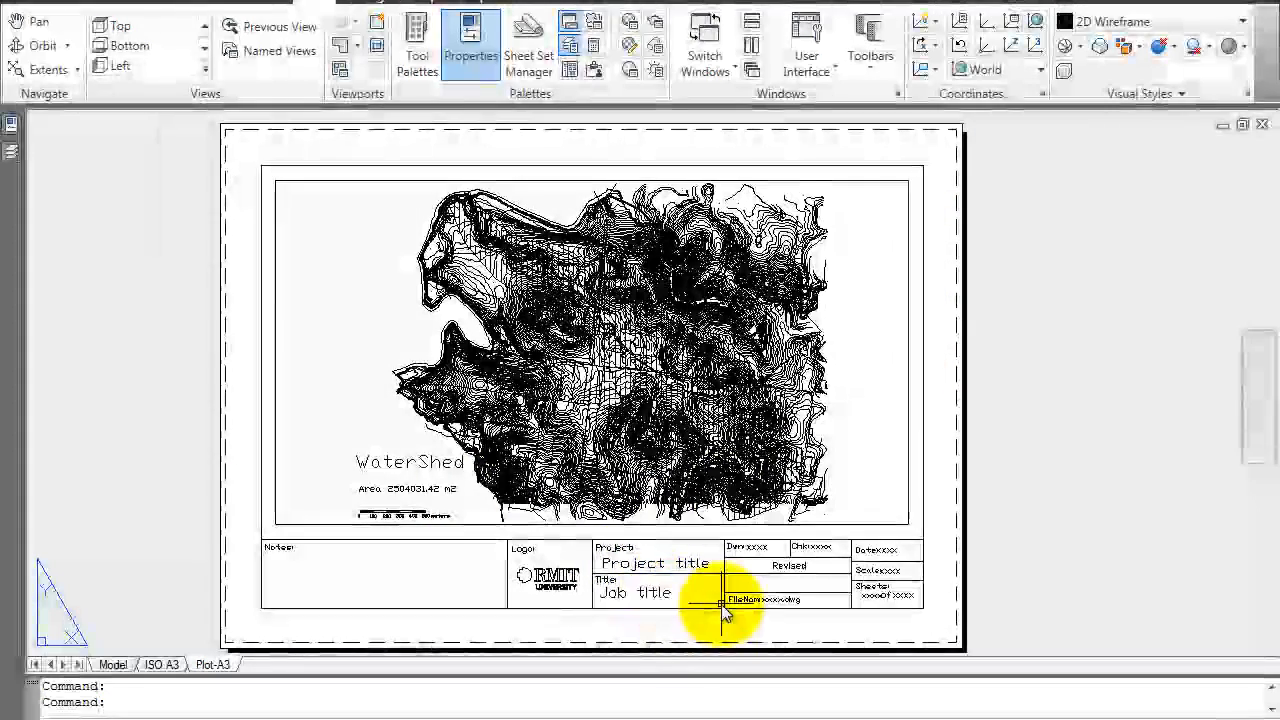
scroll(857, 583, down, 2)
scroll(853, 575, up, 4)
scroll(853, 575, up, 2)
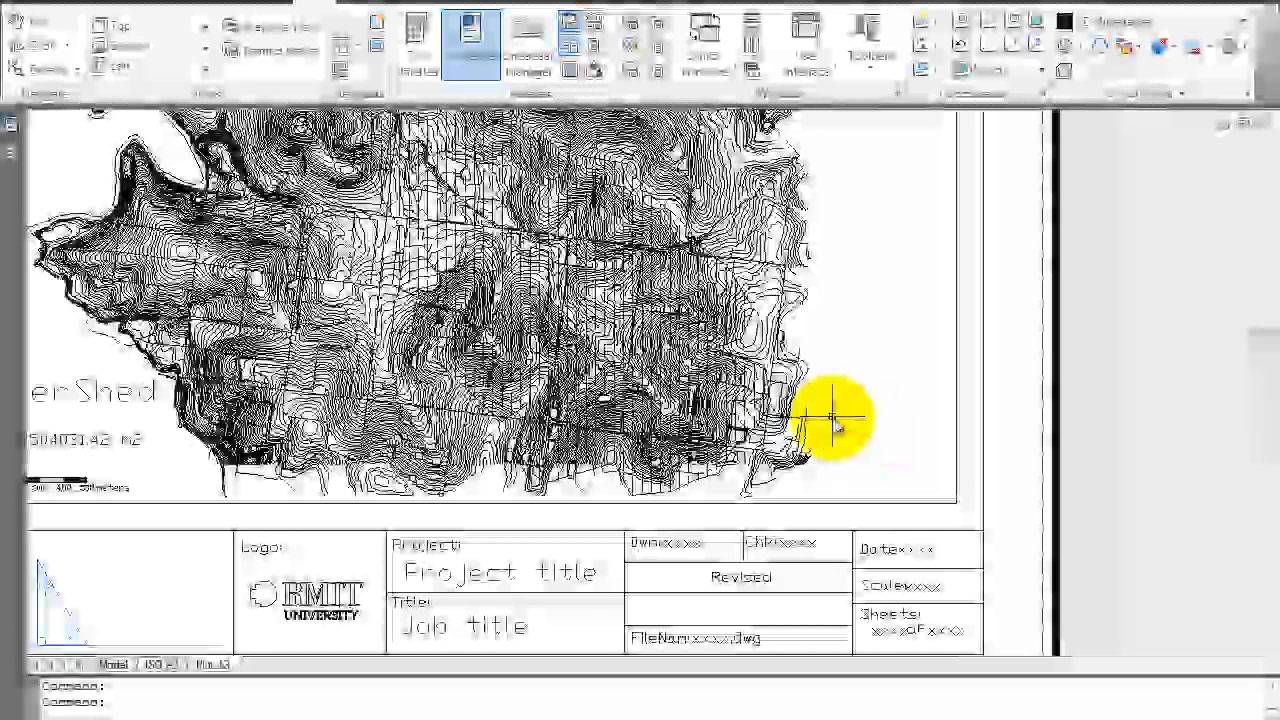
scroll(405, 348, down, 5)
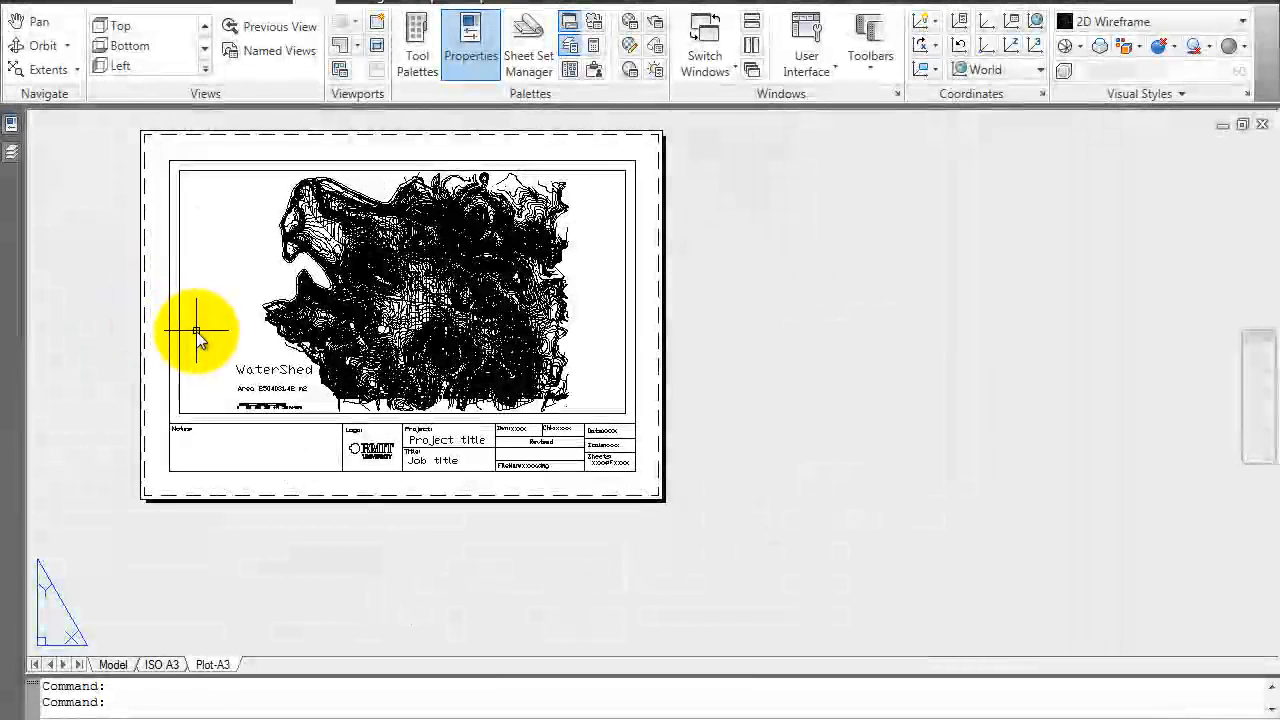
scroll(196, 331, up, 2)
middle_drag(196, 331, 317, 414)
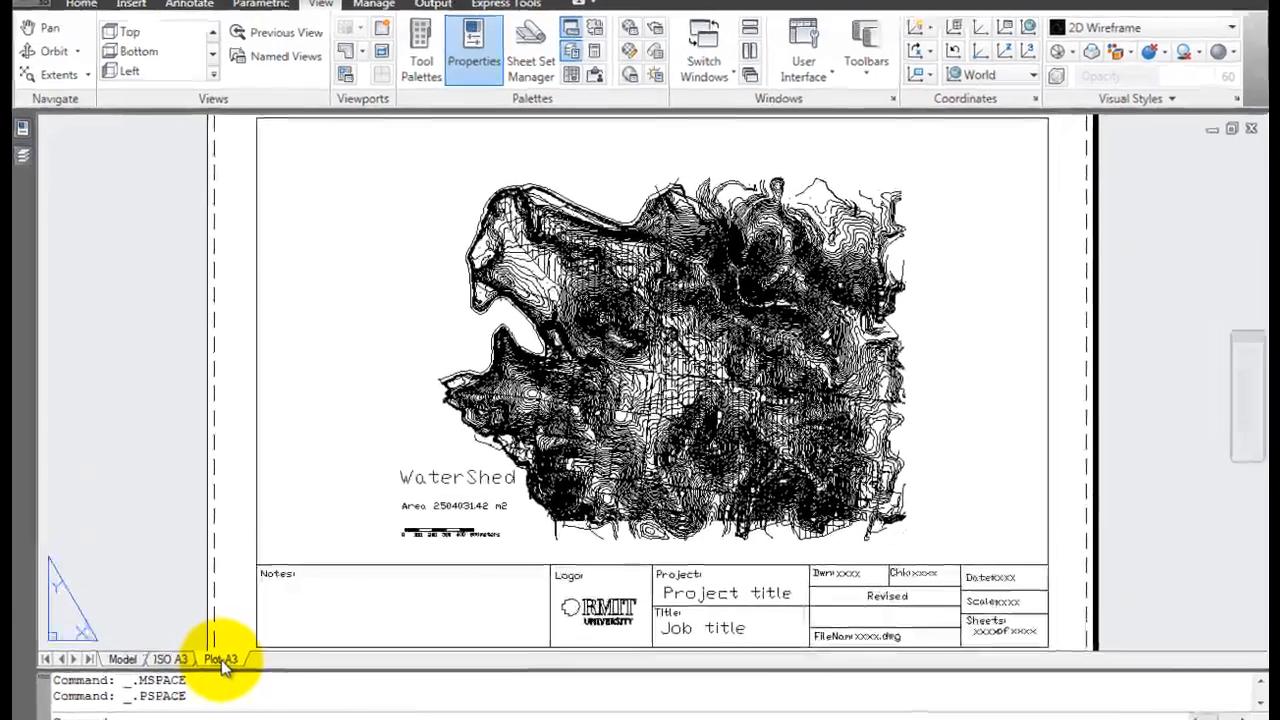
- Modify the page setup of the Plot-A3 layout, setting its plot style table to None
right_click(257, 637)
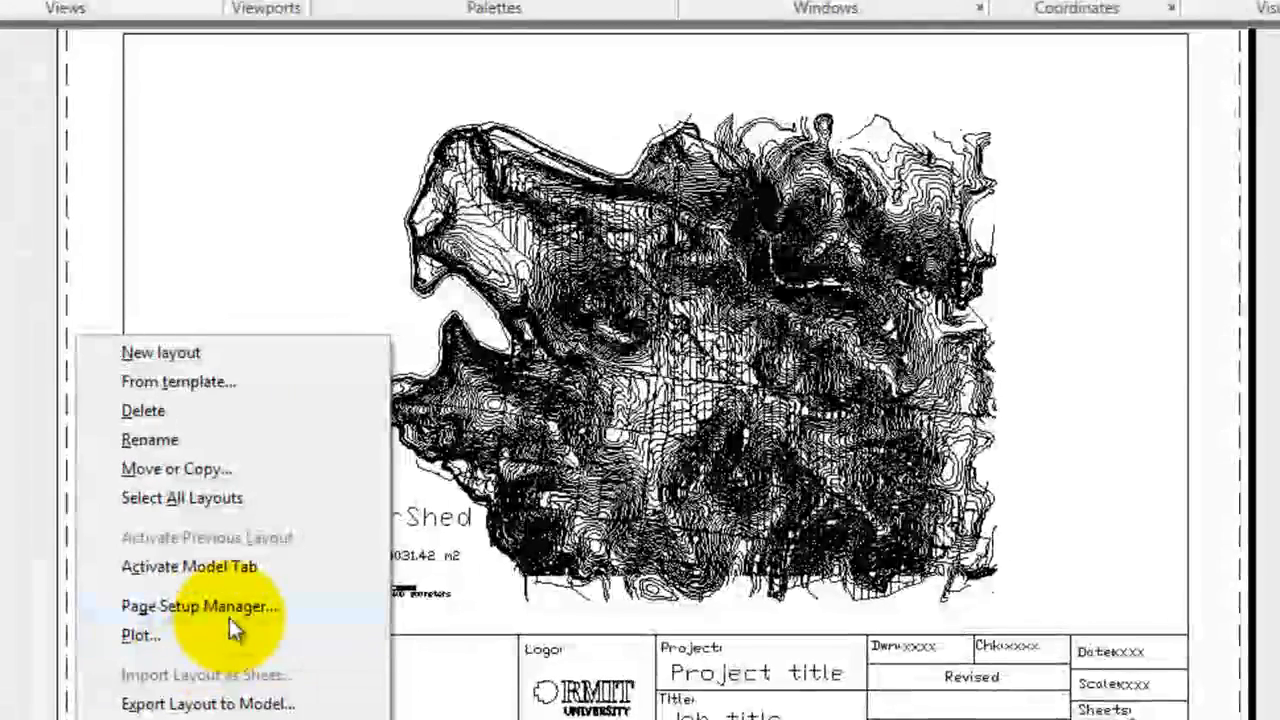
click(320, 547)
click(428, 256)
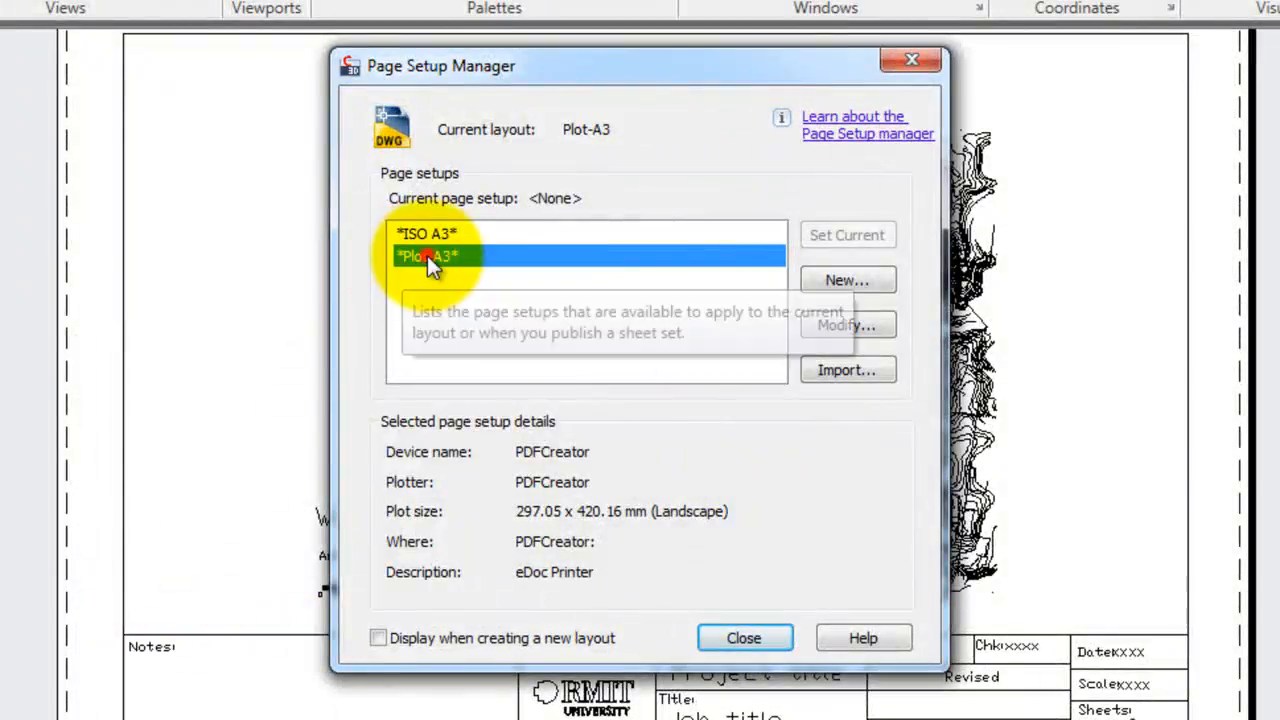
click(837, 326)
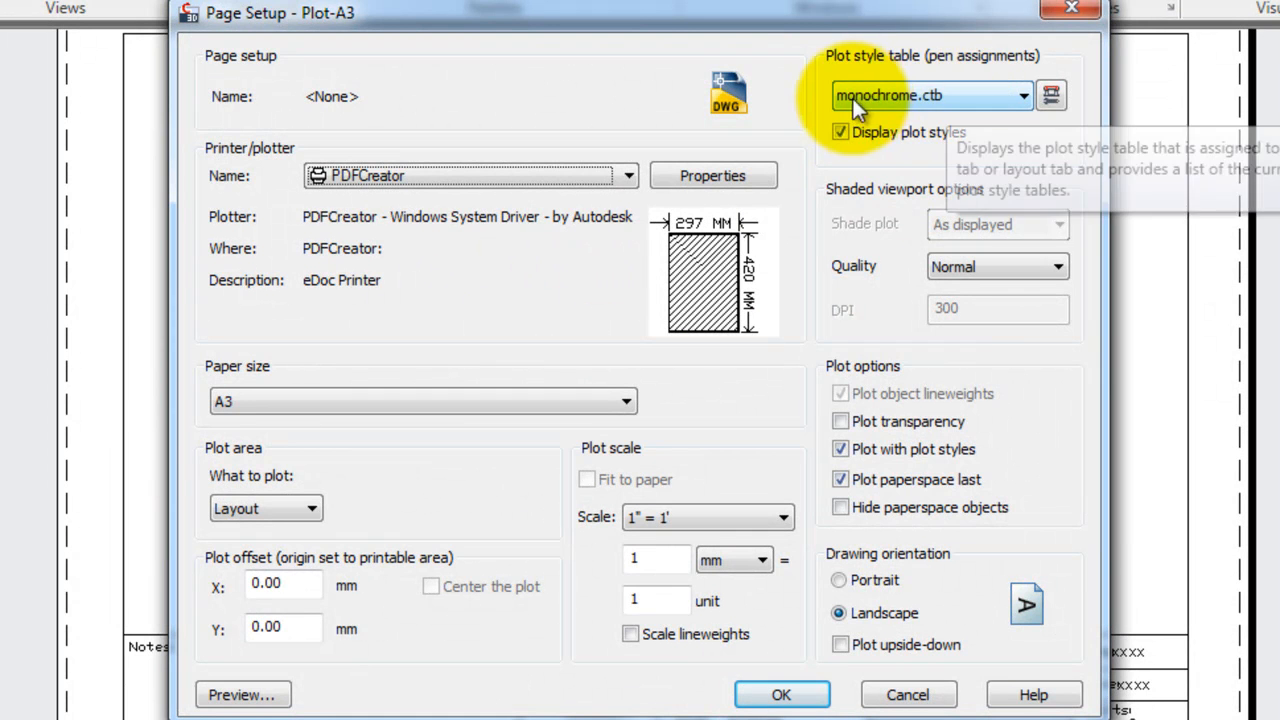
click(1026, 95)
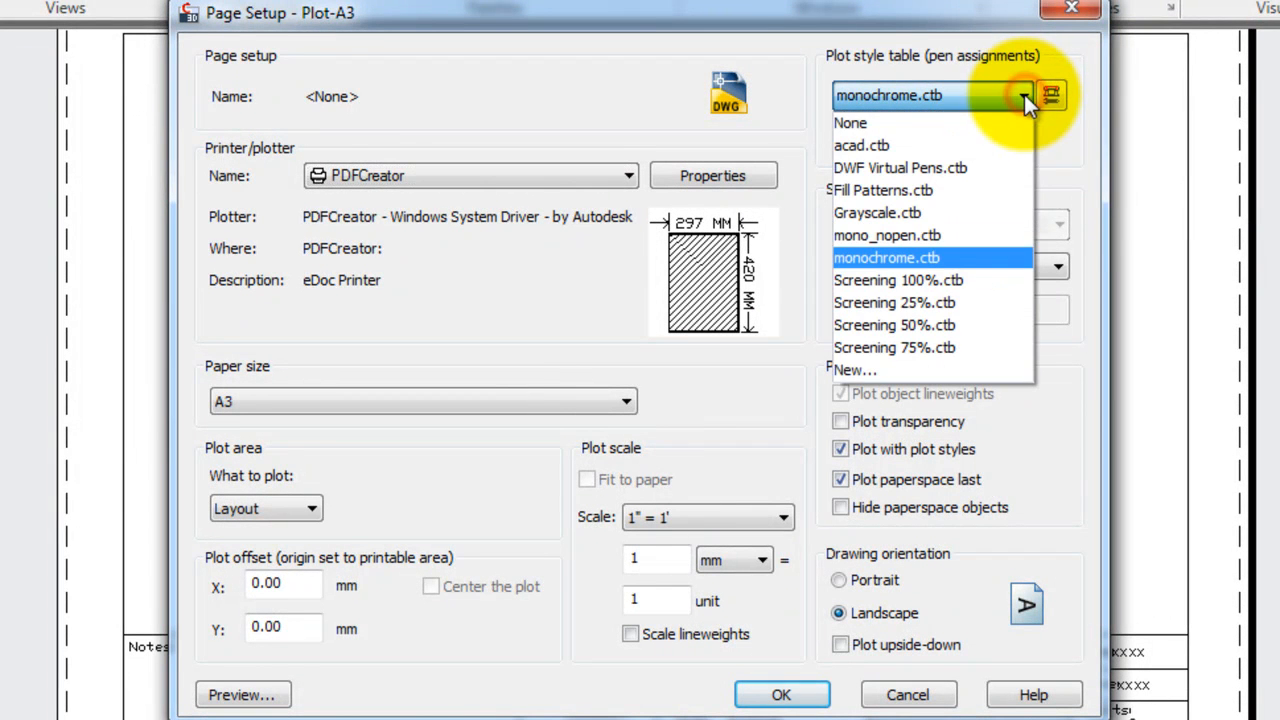
click(856, 122)
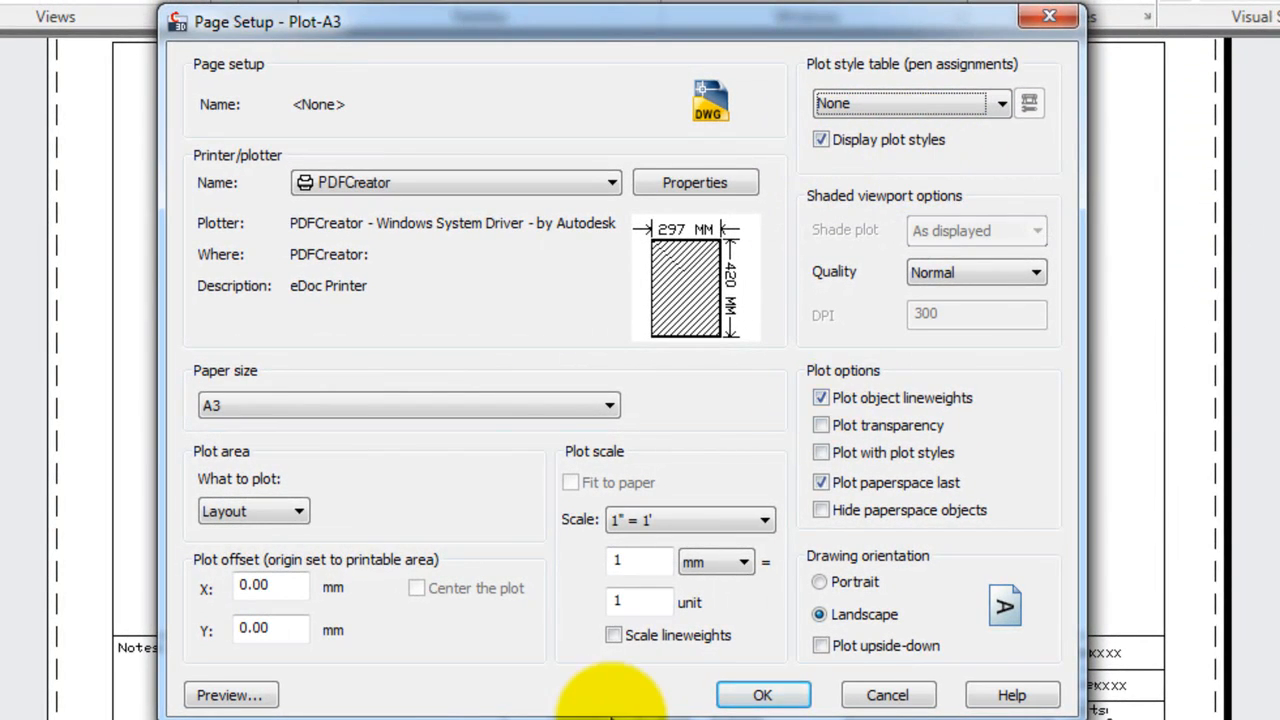
- Preview the coloured Plot-A3 sheet, accept the modified page setup and close the page setup manager
click(254, 696)
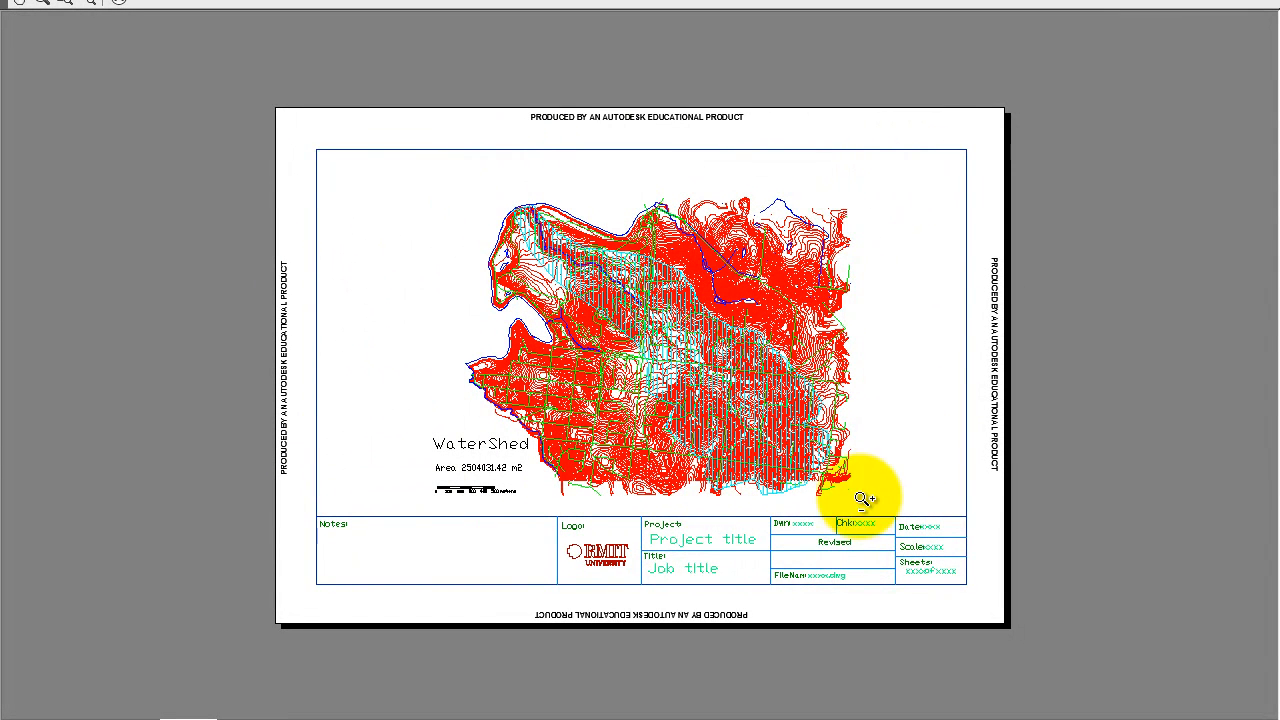
click(125, 8)
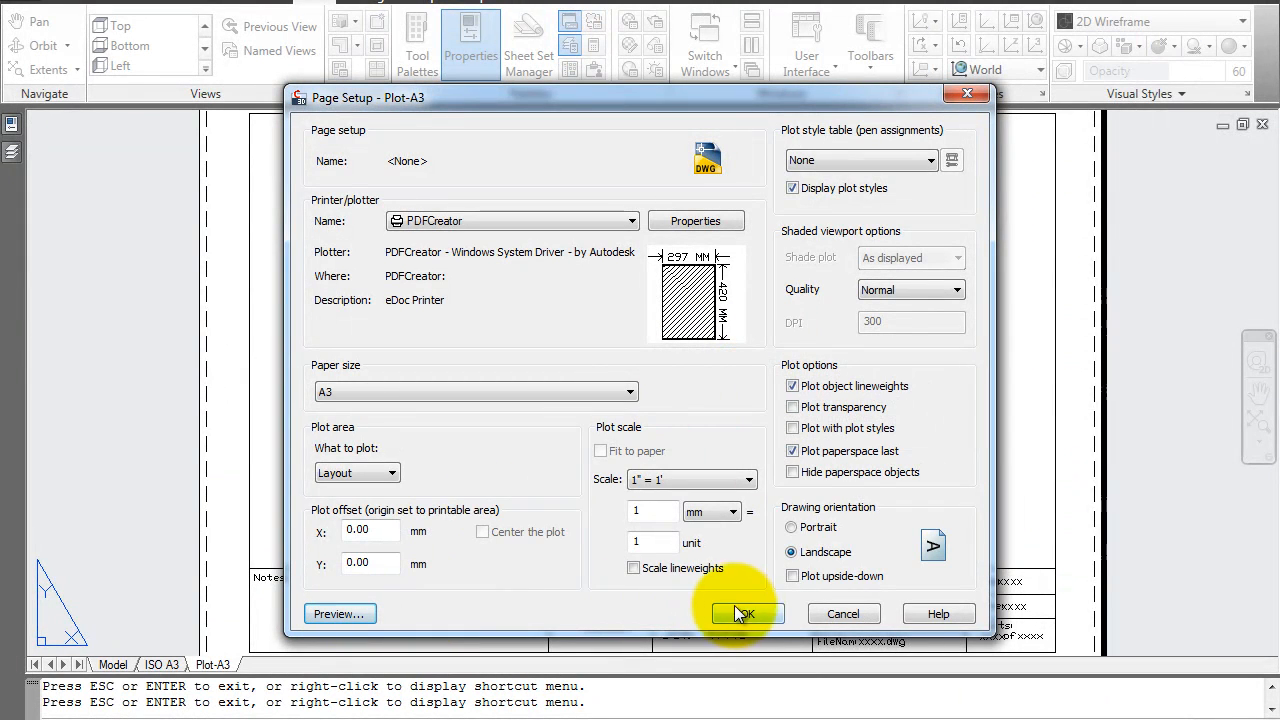
click(748, 613)
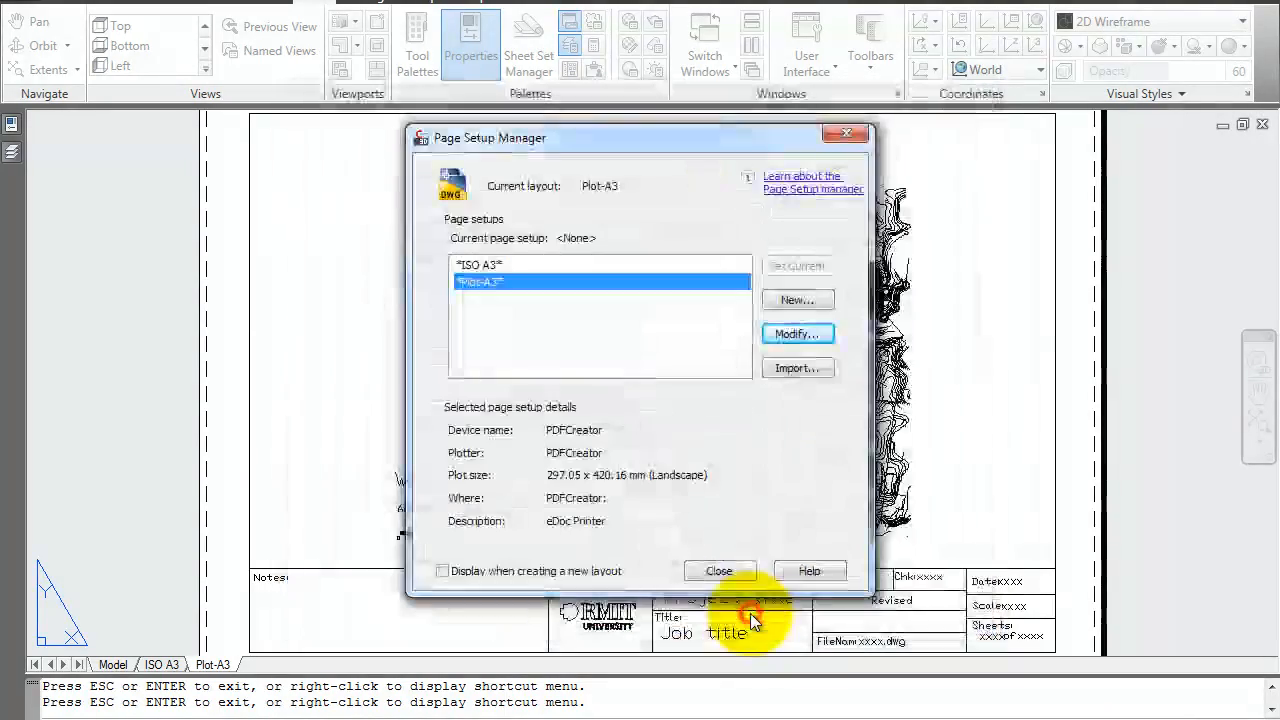
click(720, 571)
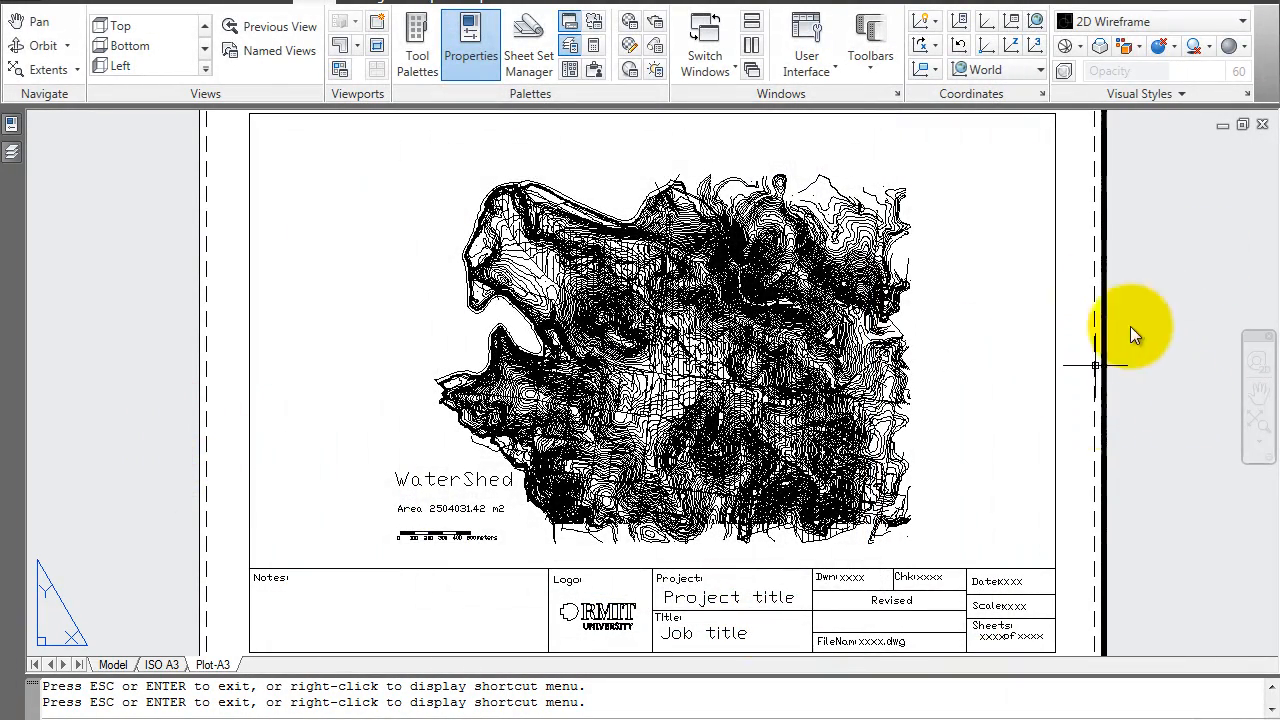
- Activate the viewport, fit and scale the watershed map inside its frame, and return to paper space
click(1258, 423)
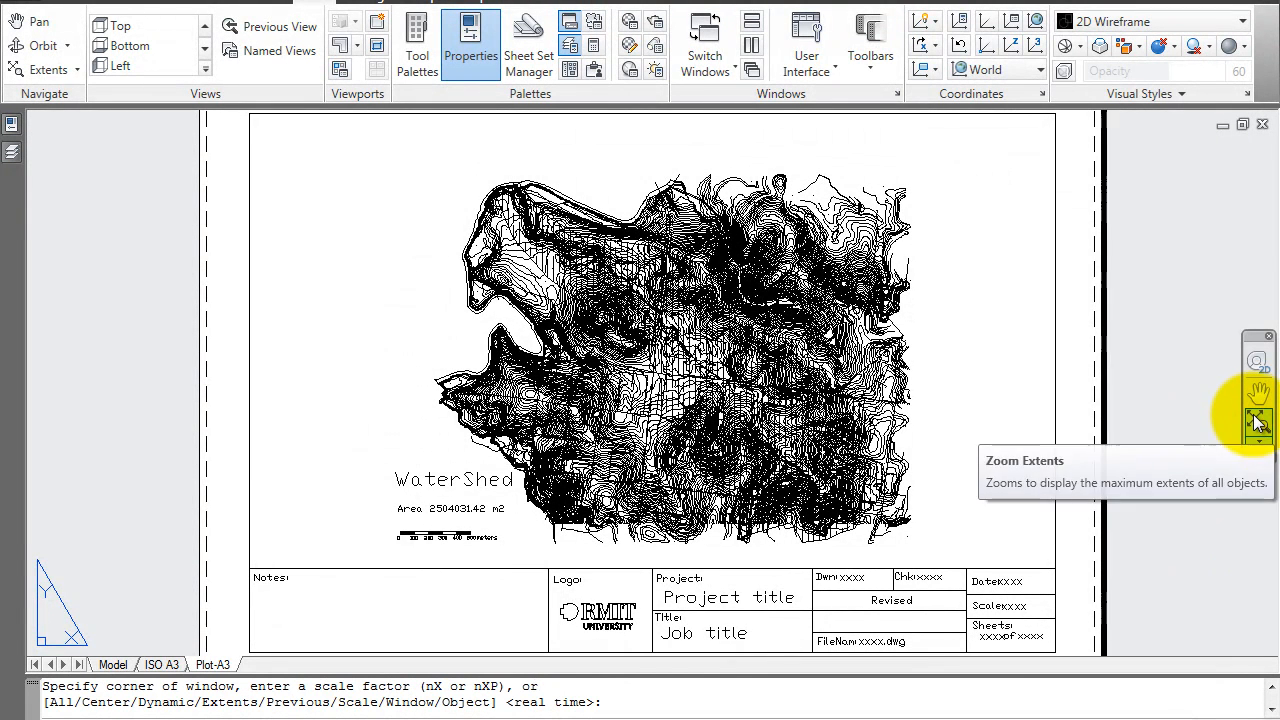
double_click(994, 380)
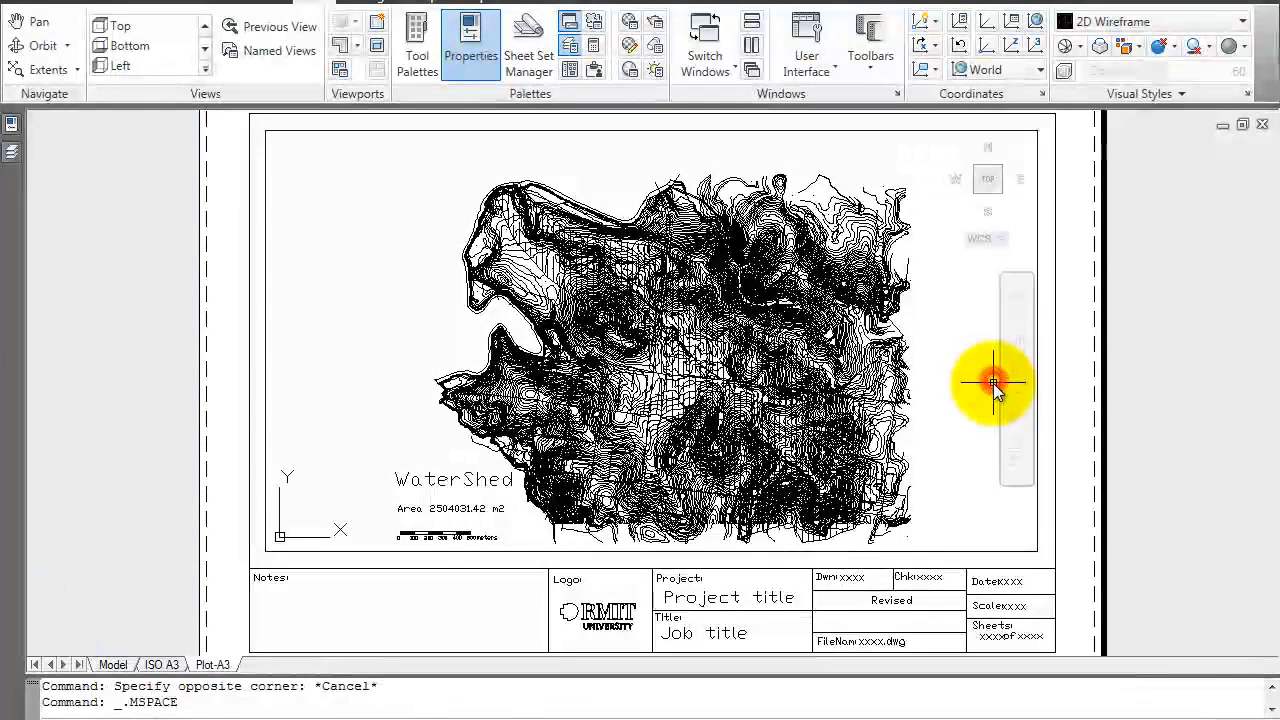
click(1015, 375)
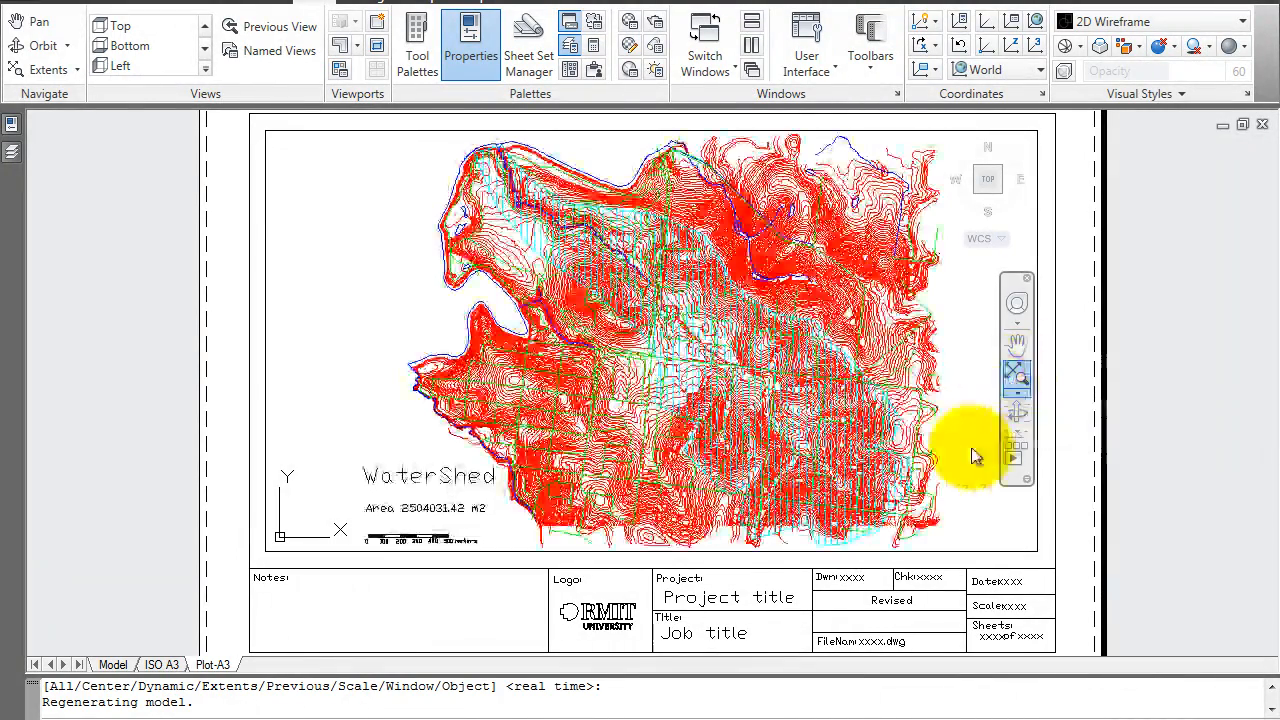
double_click(1139, 388)
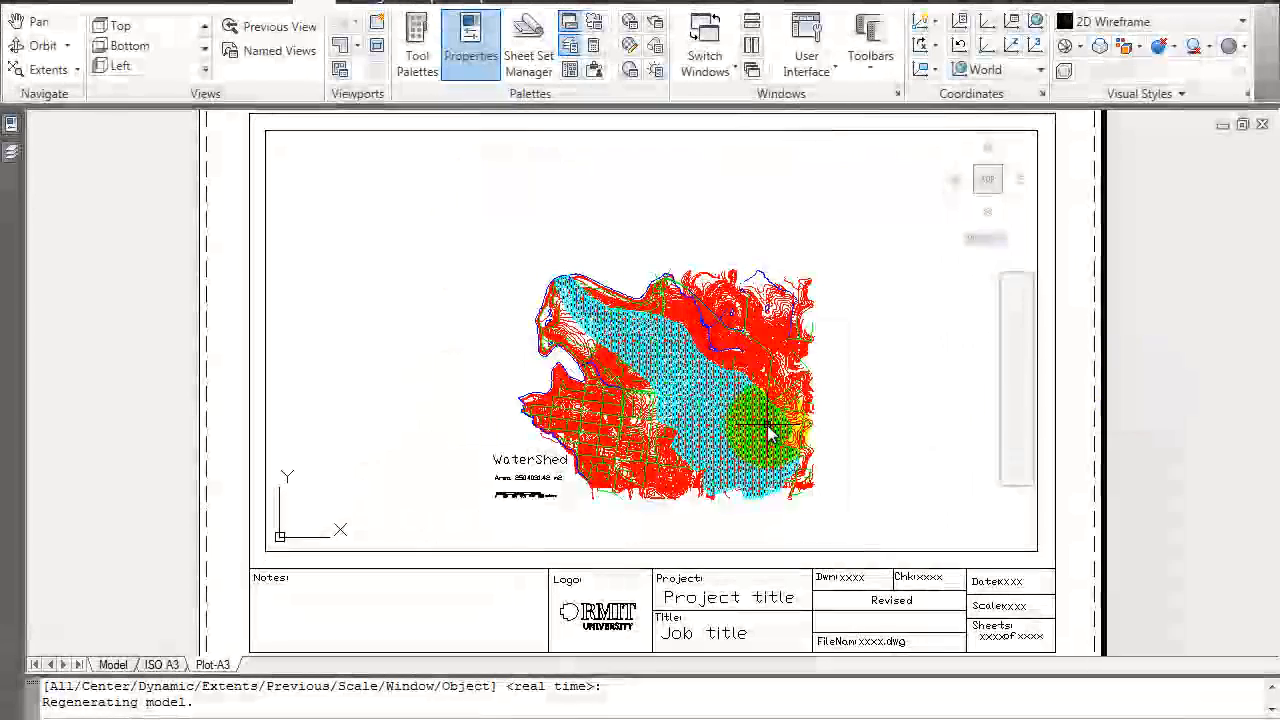
scroll(766, 430, up, 3)
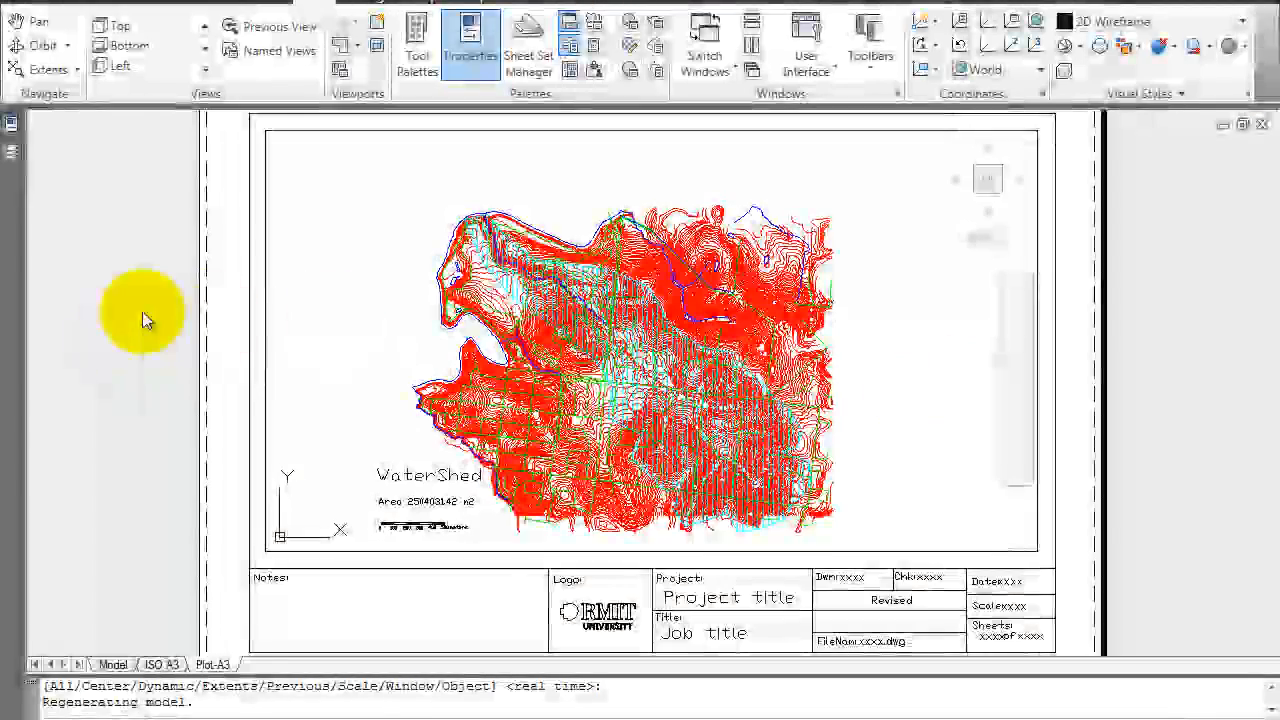
scroll(120, 309, down, 2)
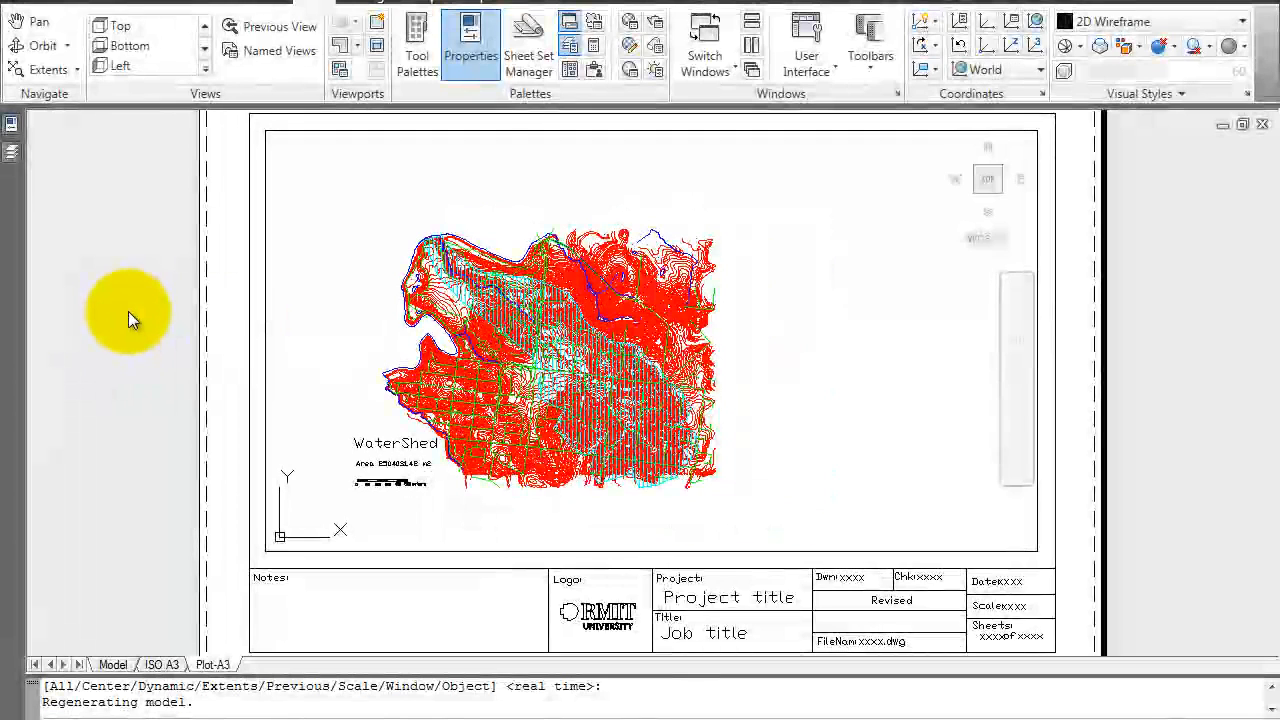
scroll(110, 350, up, 2)
double_click(94, 380)
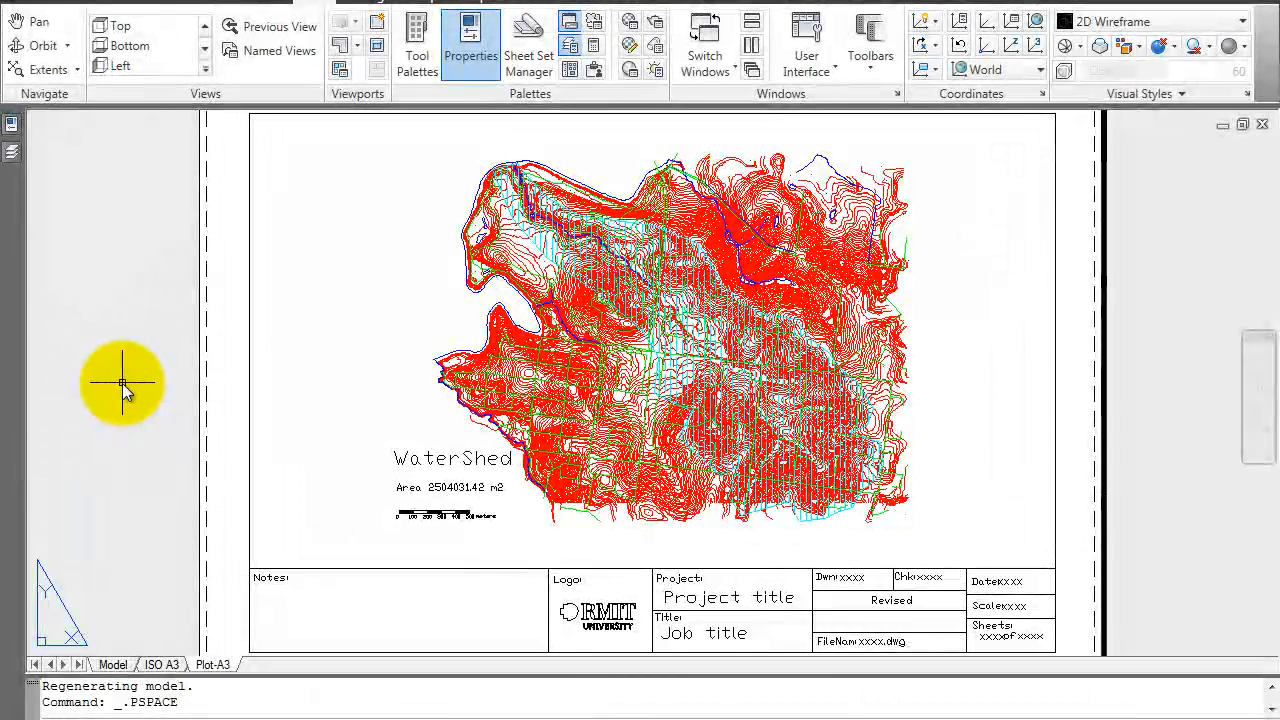
- Preview the Plot-A3 layout for PDFCreator on A3 paper and close the plot settings without plotting
scroll(122, 386, up, 2)
scroll(123, 380, down, 5)
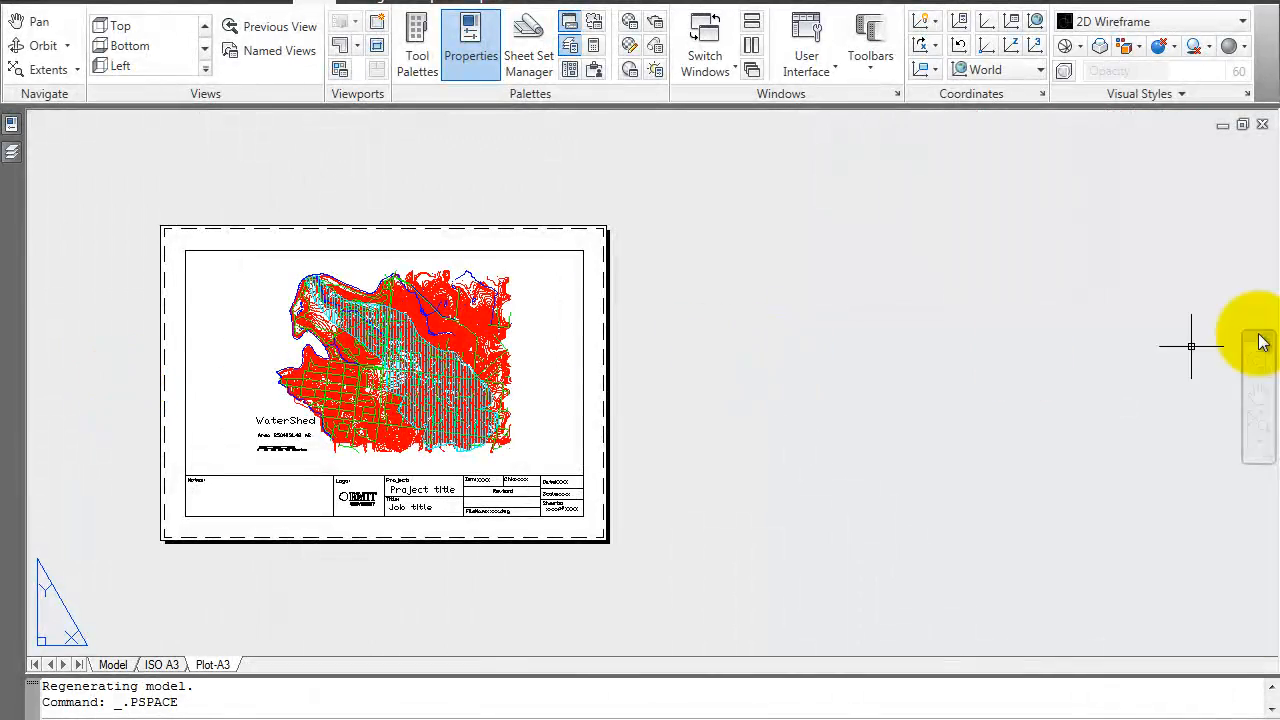
click(1257, 425)
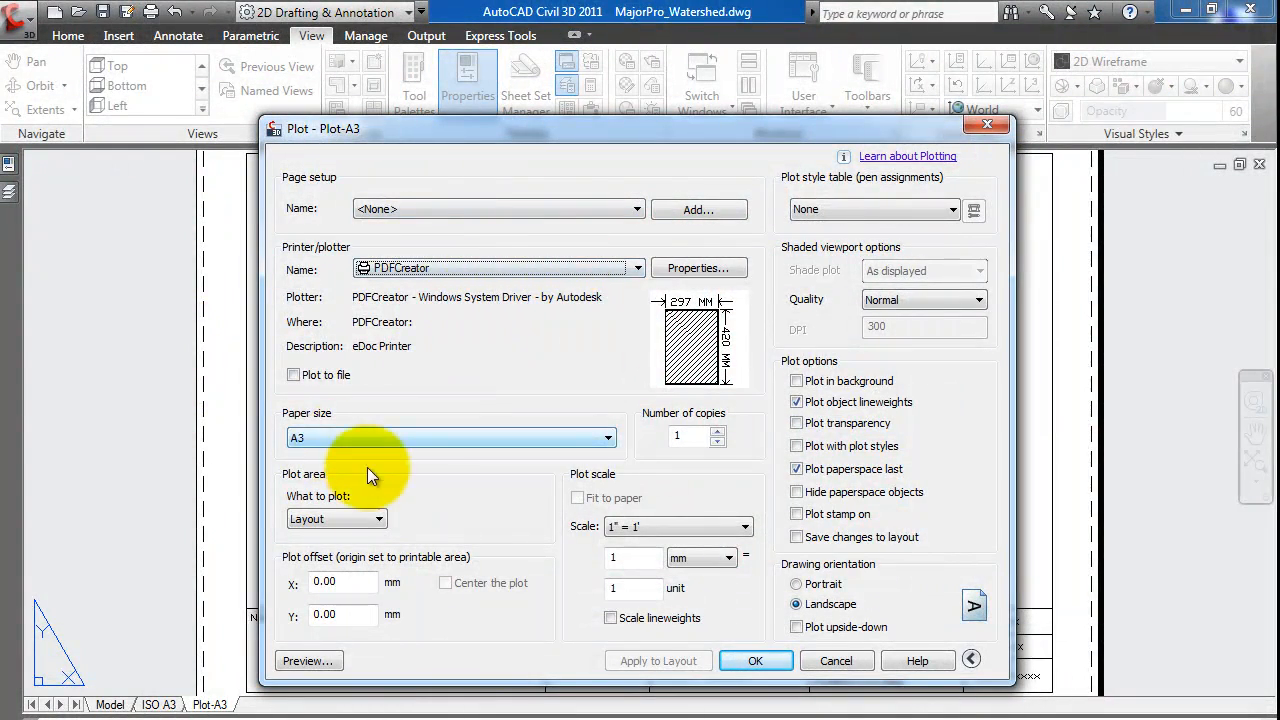
click(309, 660)
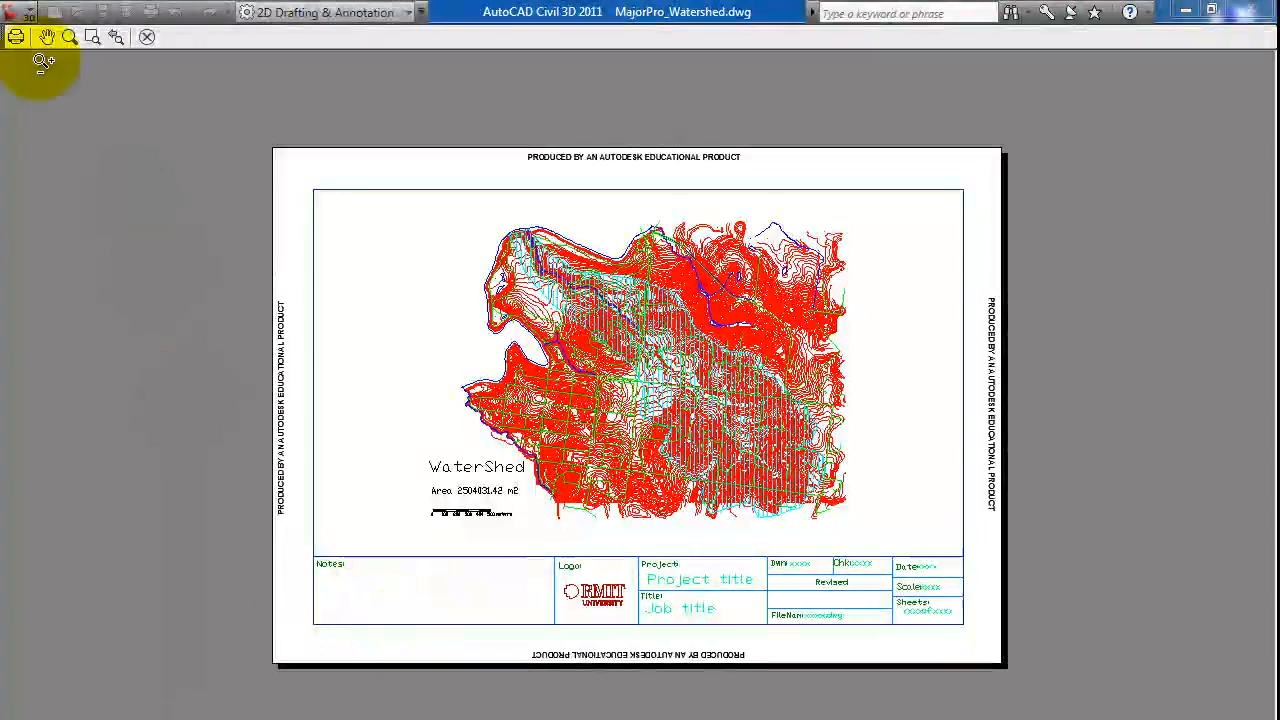
click(146, 38)
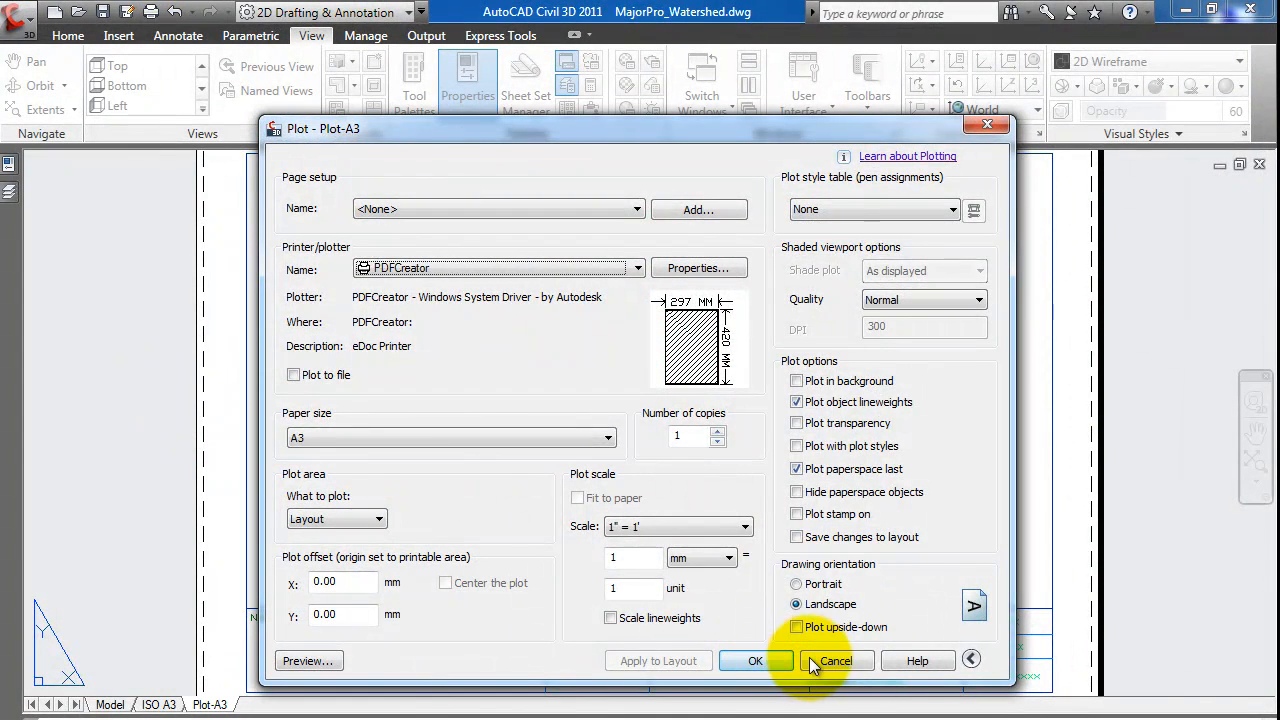
click(756, 661)
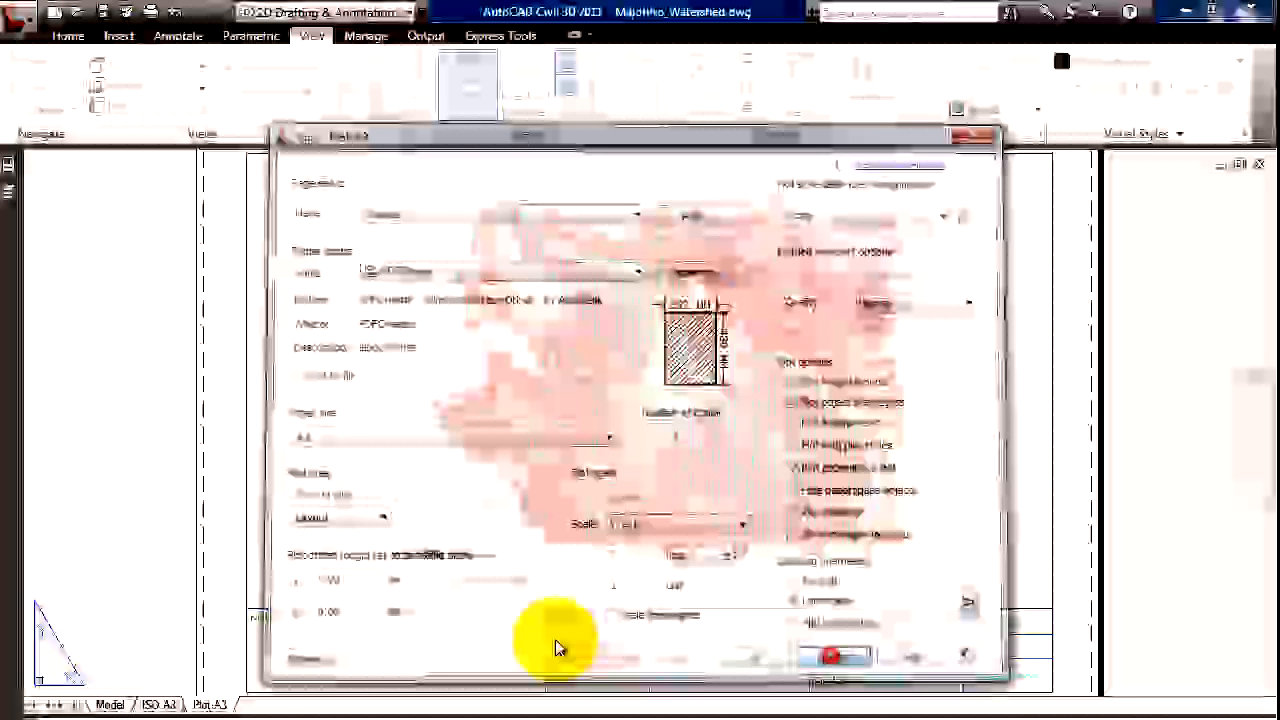